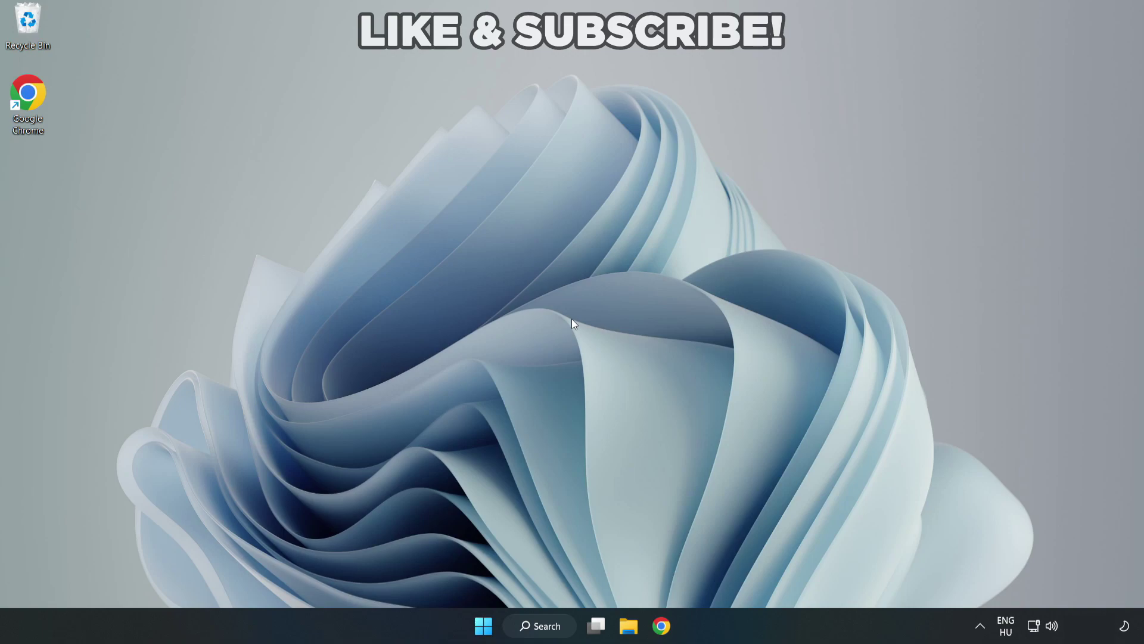
# Search Windows for 'device manager'.
pyautogui.click(547, 632)
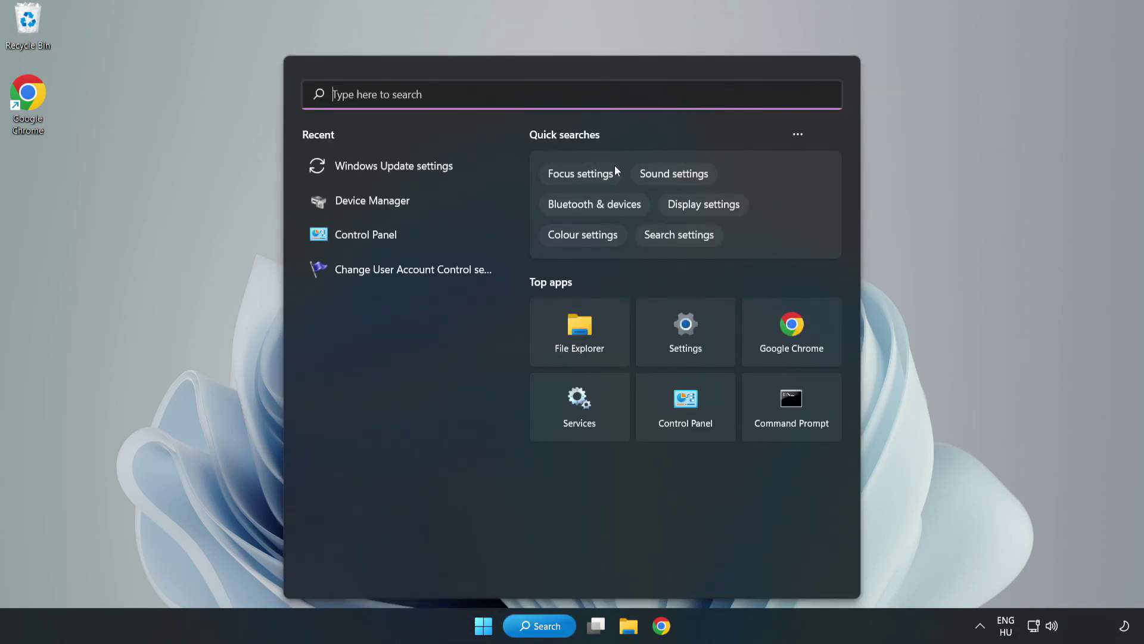
pyautogui.write('device m')
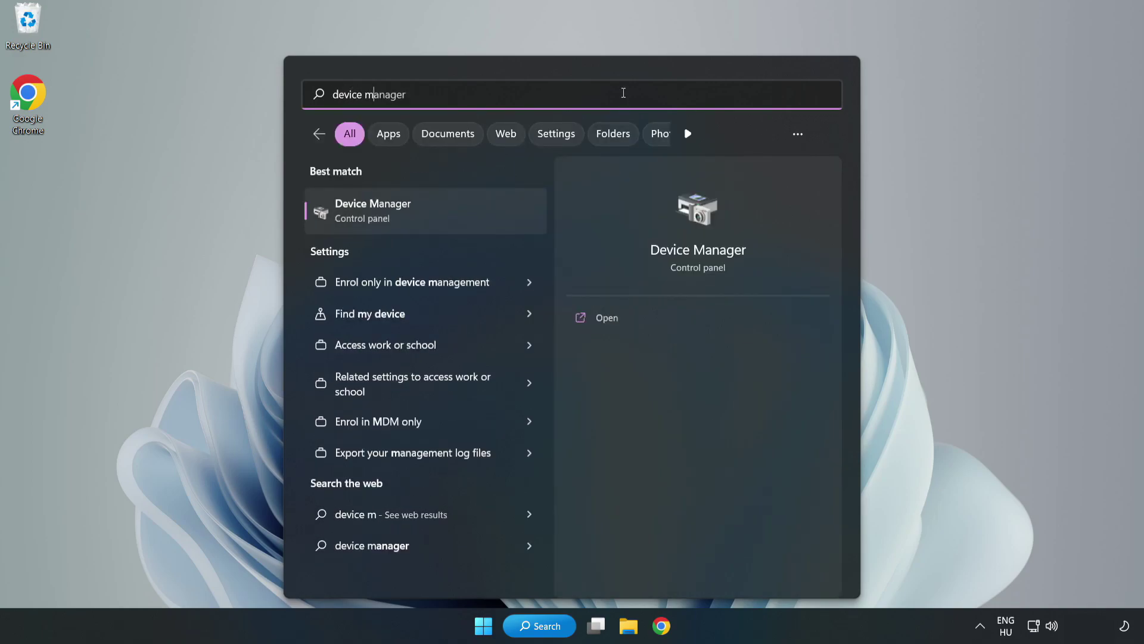
pyautogui.write('anager')
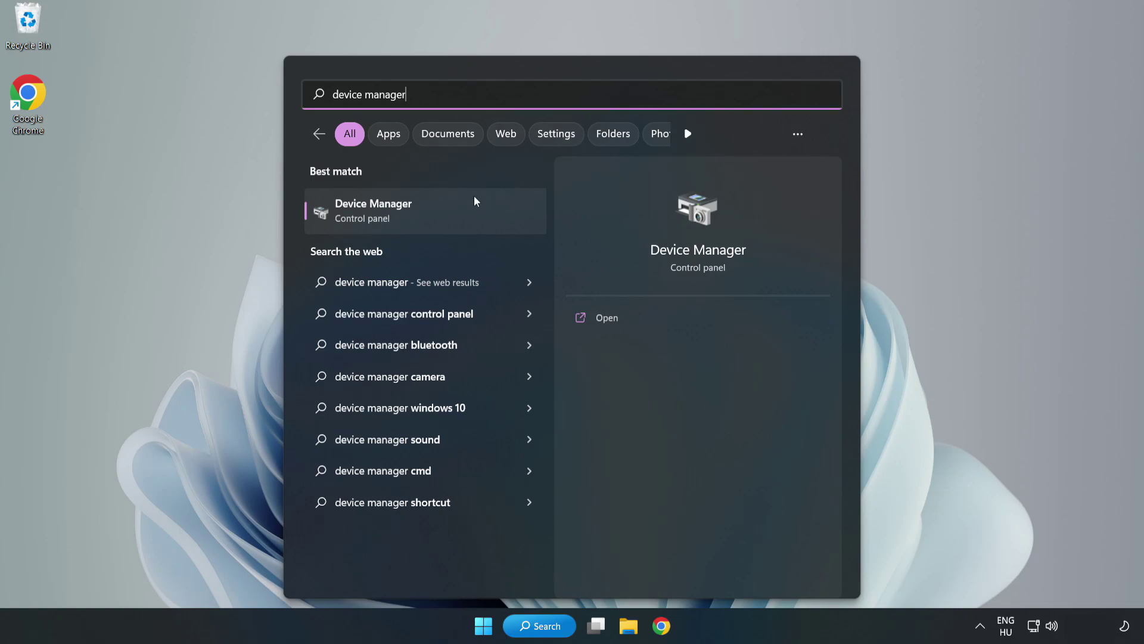
# Open Device Manager, expand Display adapters and bring up the VMware SVGA 3D adapter's context menu.
pyautogui.click(424, 218)
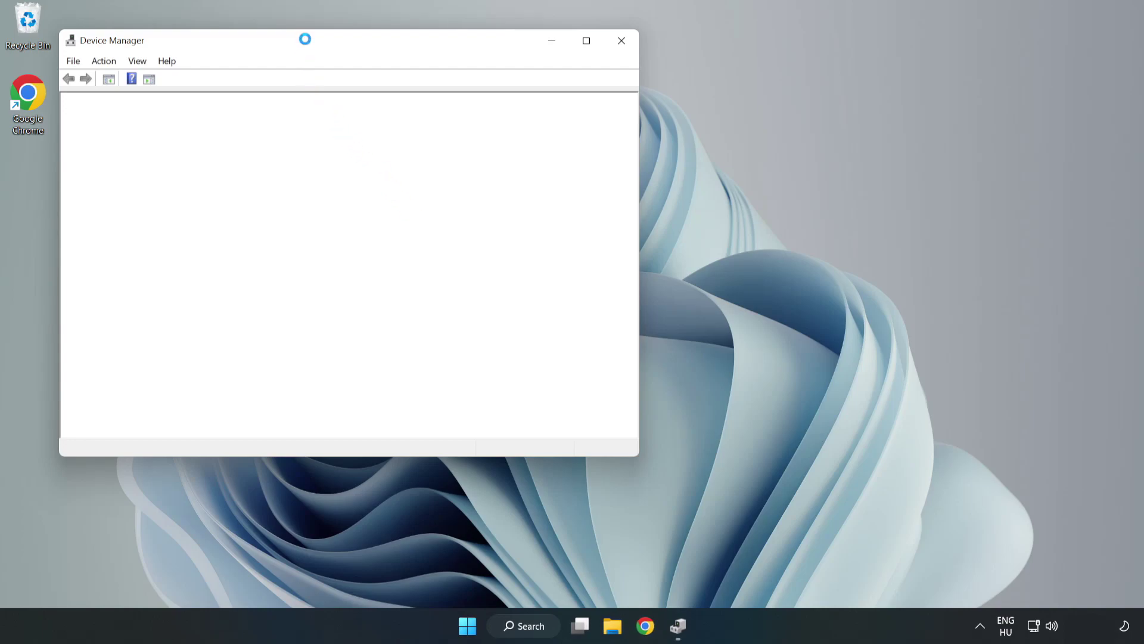
pyautogui.moveTo(305, 43); pyautogui.dragTo(509, 102)
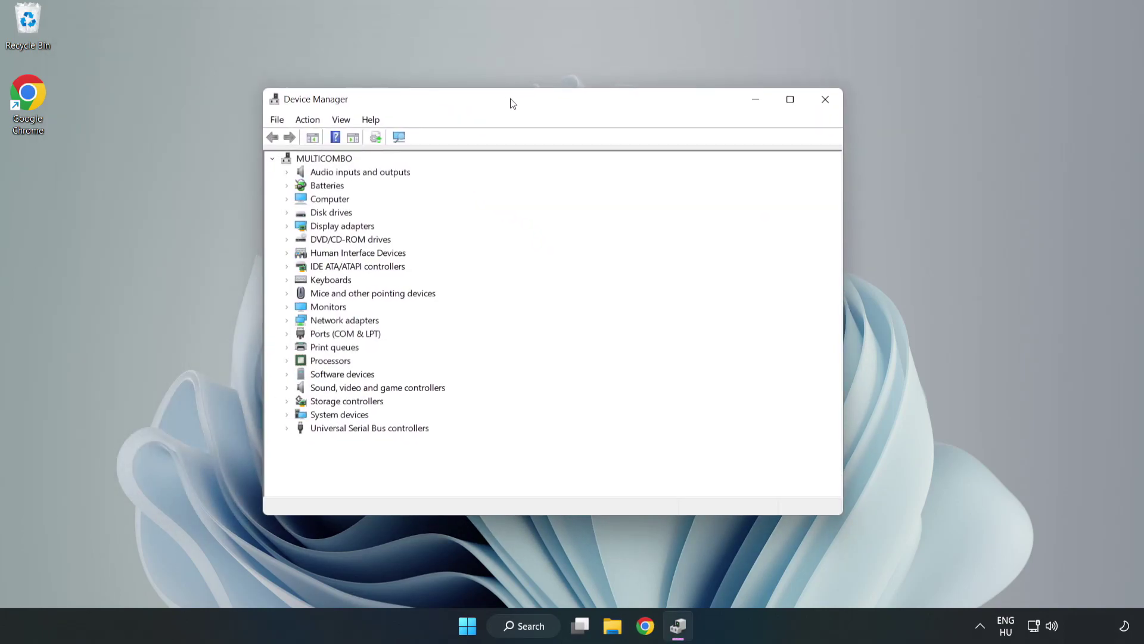
pyautogui.click(305, 228)
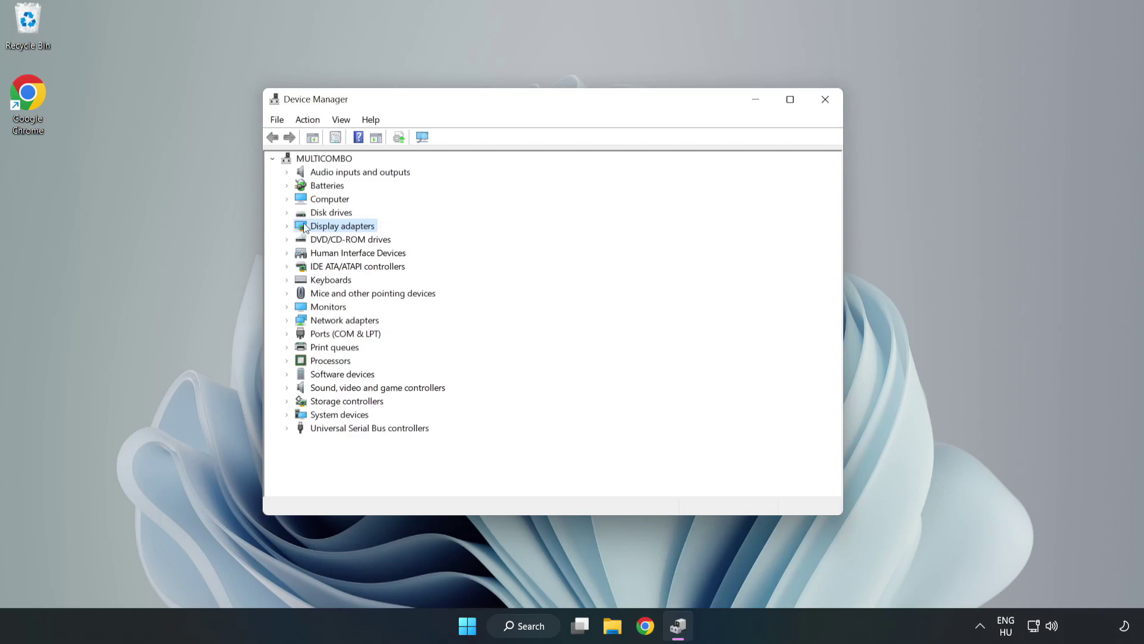
pyautogui.click(288, 226)
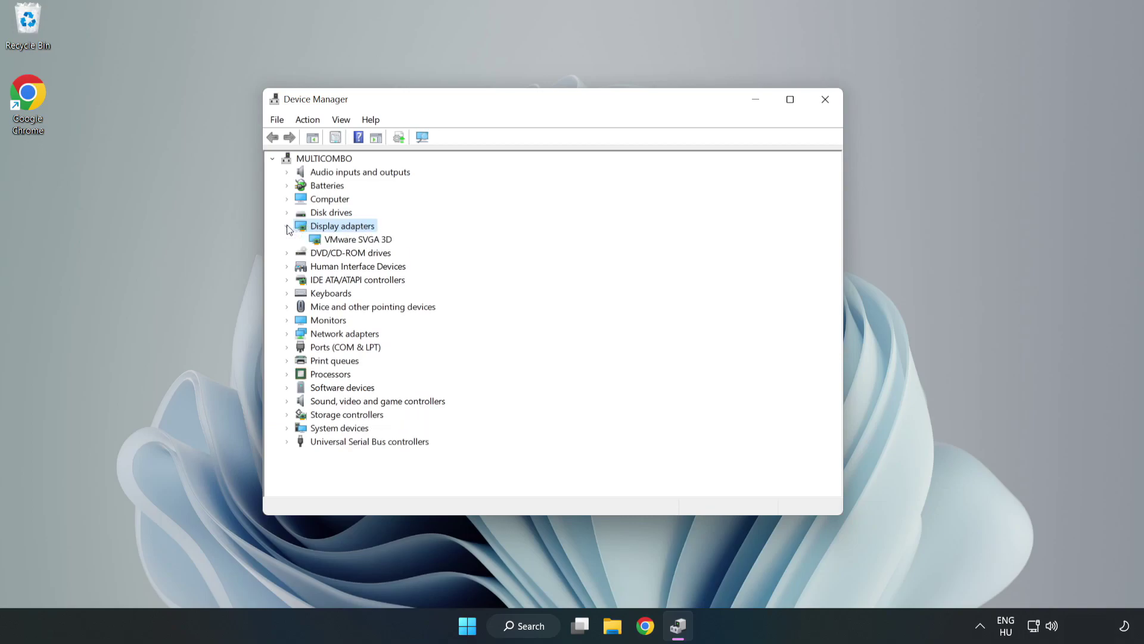
pyautogui.click(318, 240)
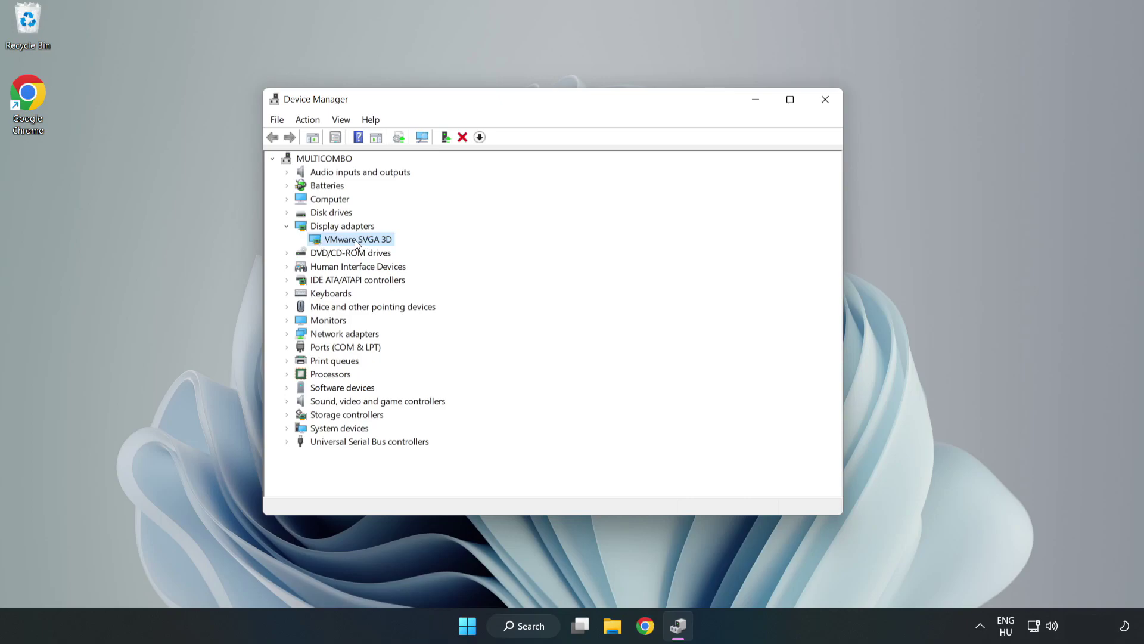
pyautogui.rightClick(355, 241)
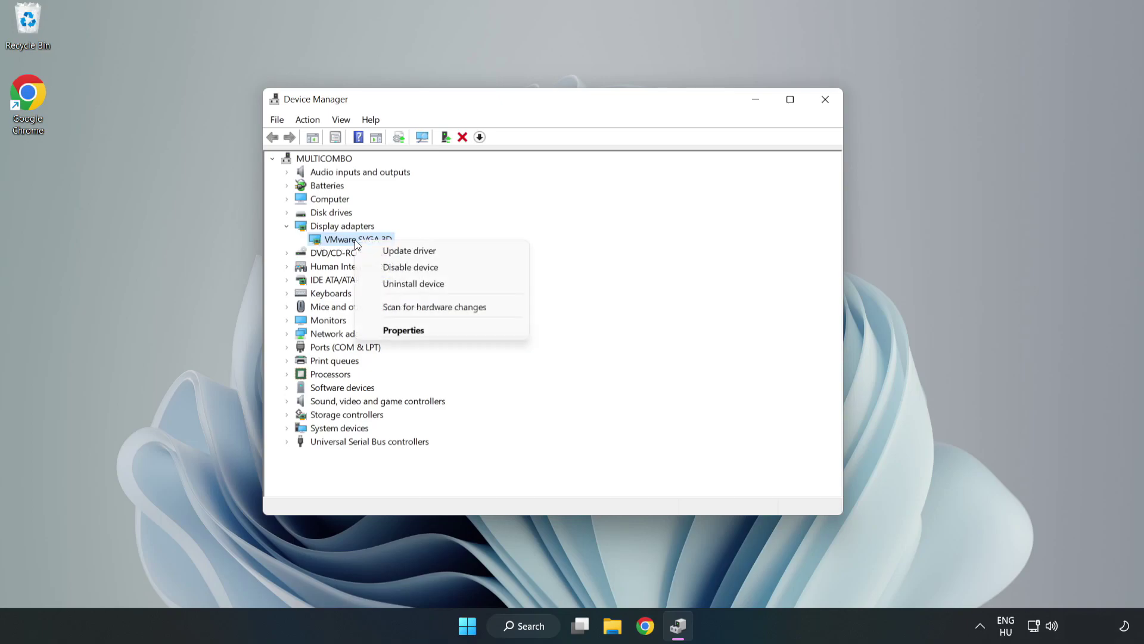
# Run an automatic driver update for VMware SVGA 3D, confirming the best driver is already installed.
pyautogui.click(444, 256)
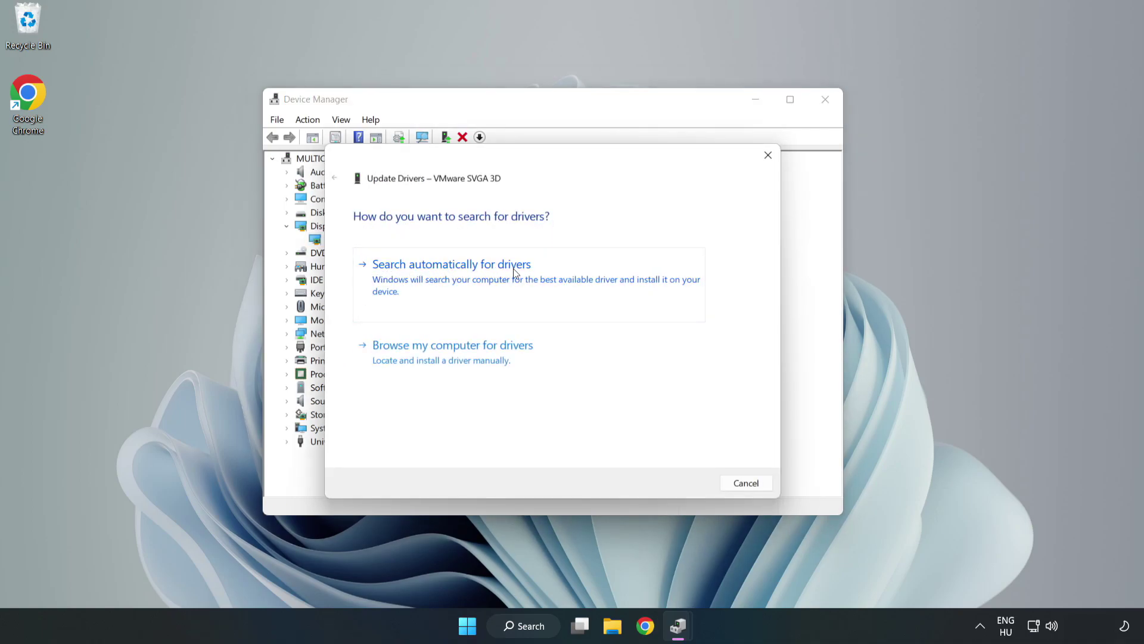
pyautogui.click(455, 278)
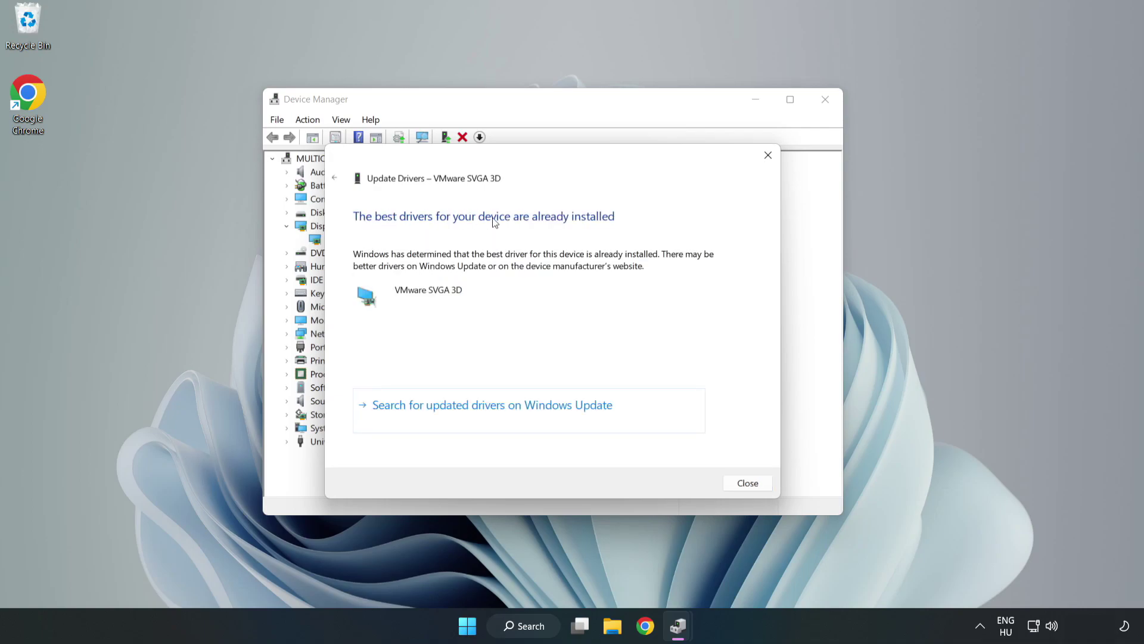
pyautogui.click(748, 483)
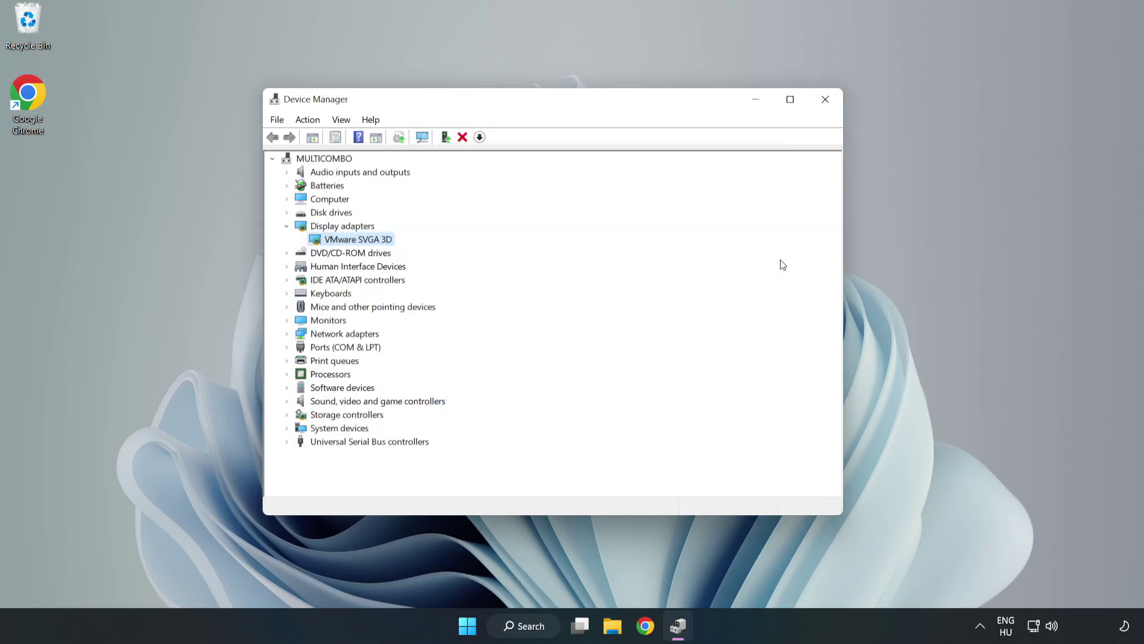
# Close Device Manager and search Windows for 'updates'.
pyautogui.click(826, 102)
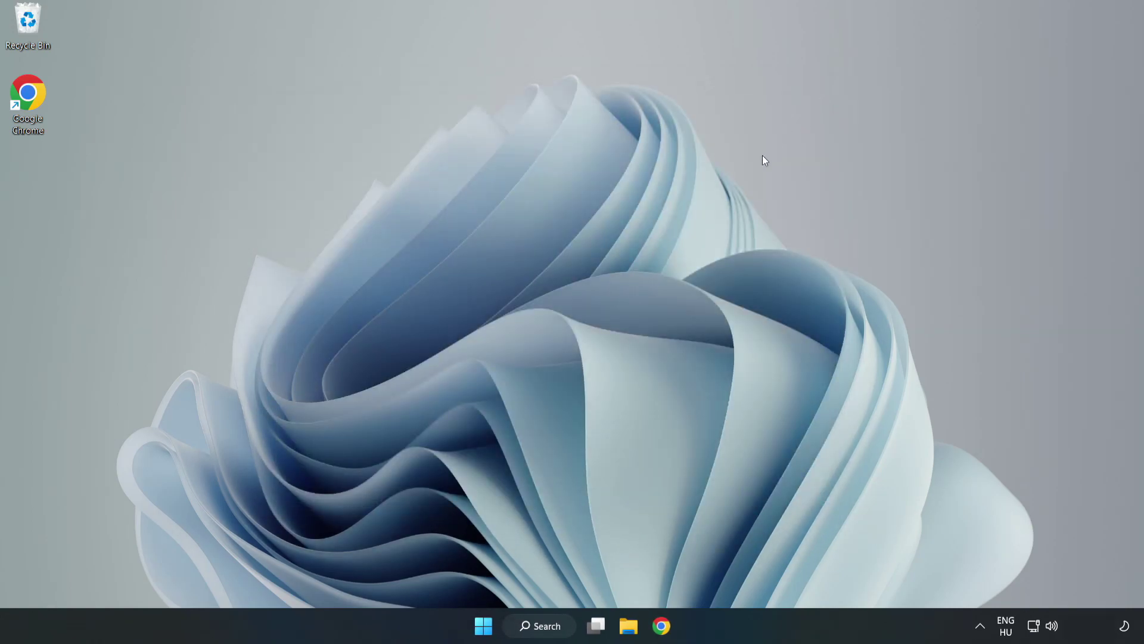
pyautogui.click(540, 627)
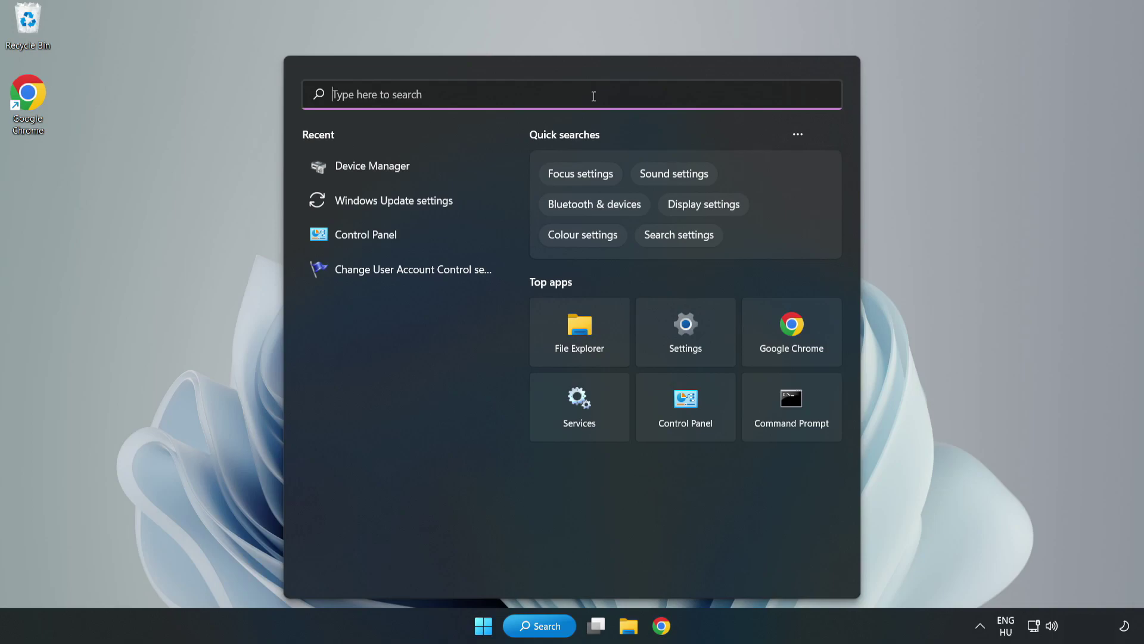
pyautogui.write('updates')
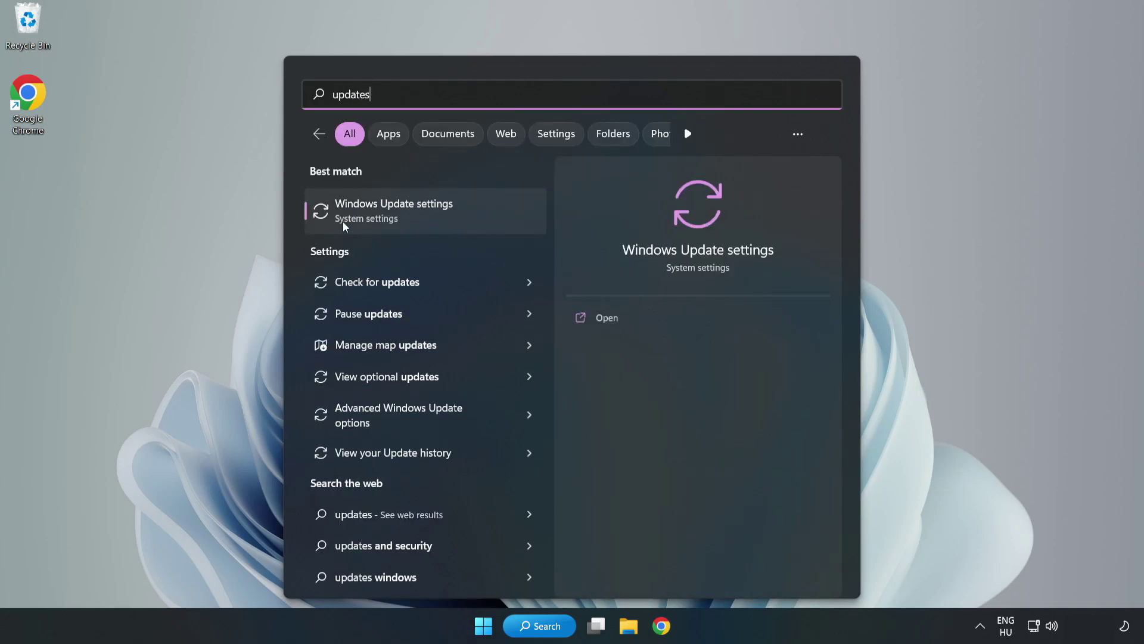
# Open Windows Update settings maximized and check for updates.
pyautogui.click(410, 217)
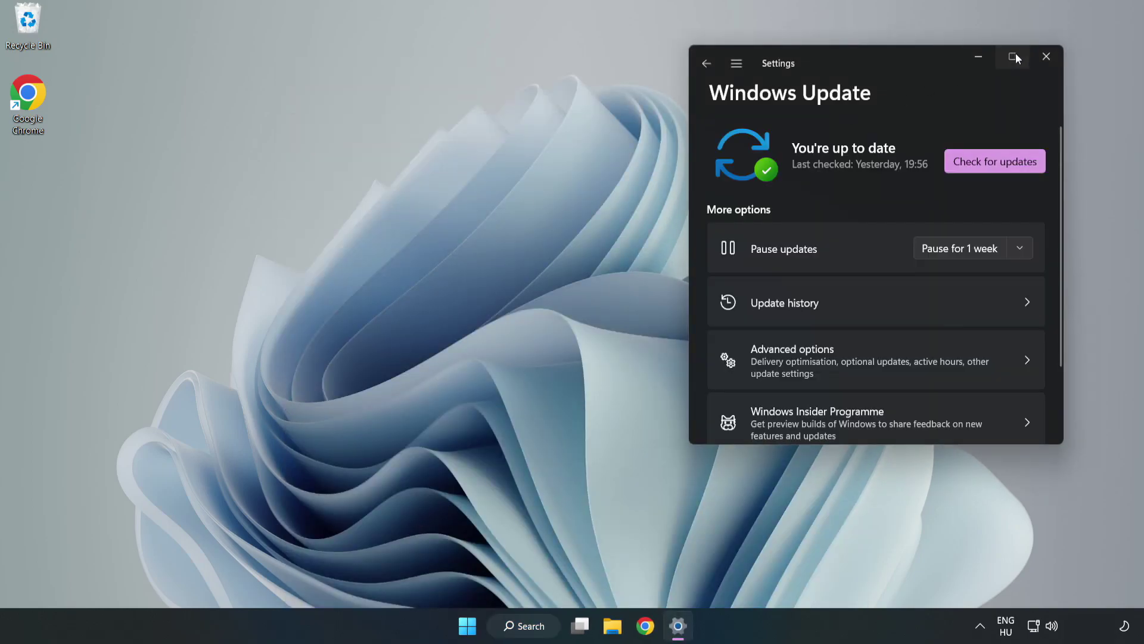
pyautogui.click(1013, 57)
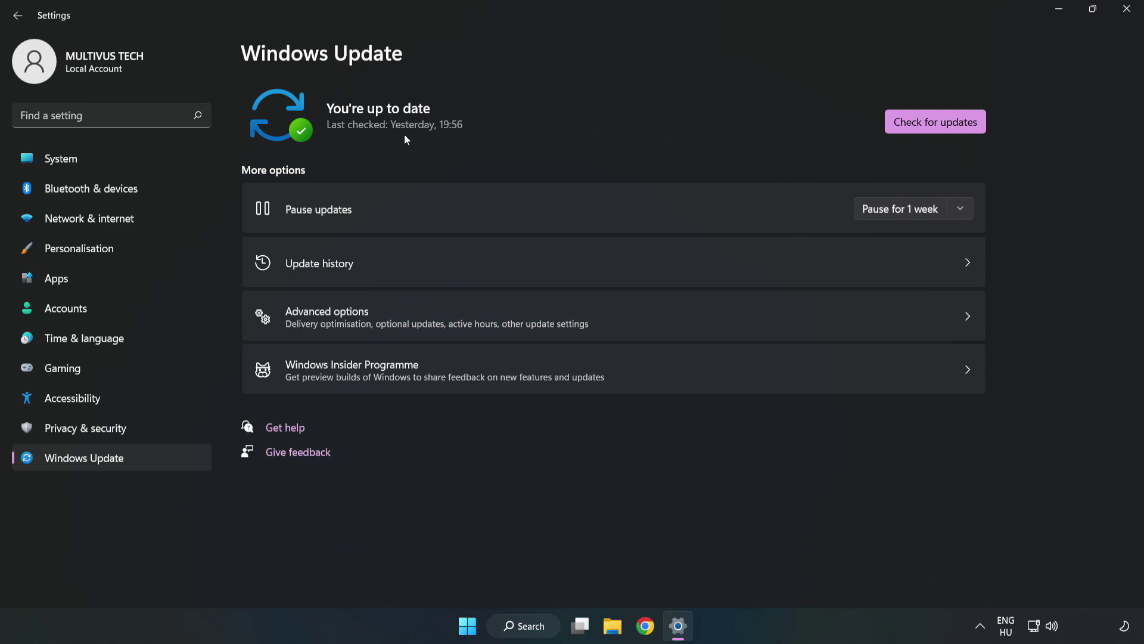
pyautogui.click(939, 124)
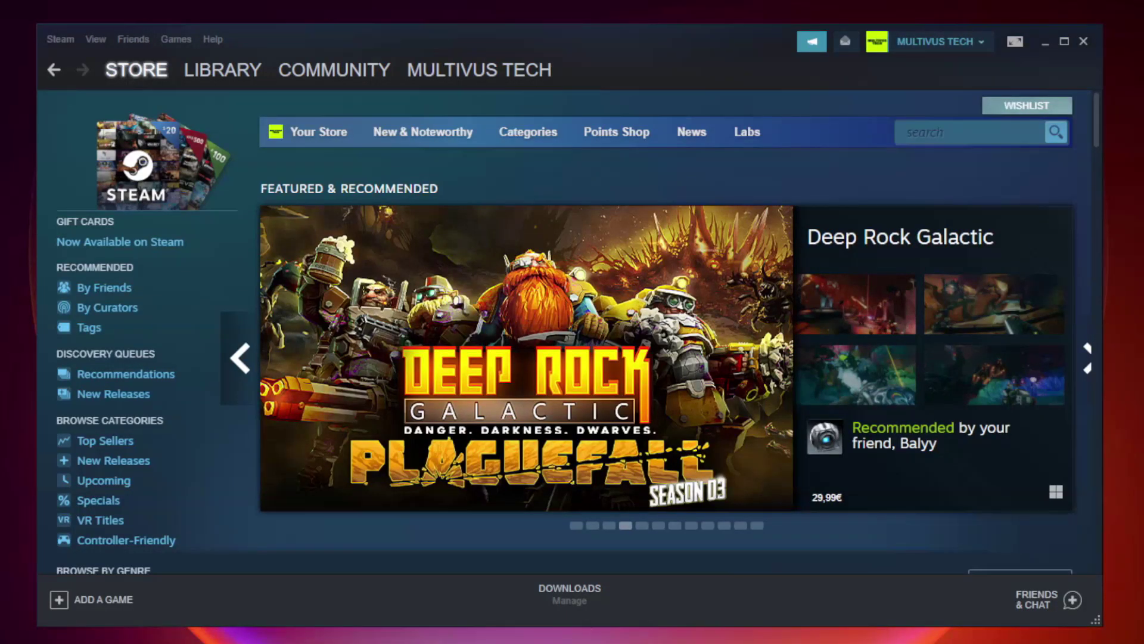
# Switch Steam to the Library and bring up the context menu for YOUR NOT WORKING GAME.
pyautogui.moveTo(227, 71)
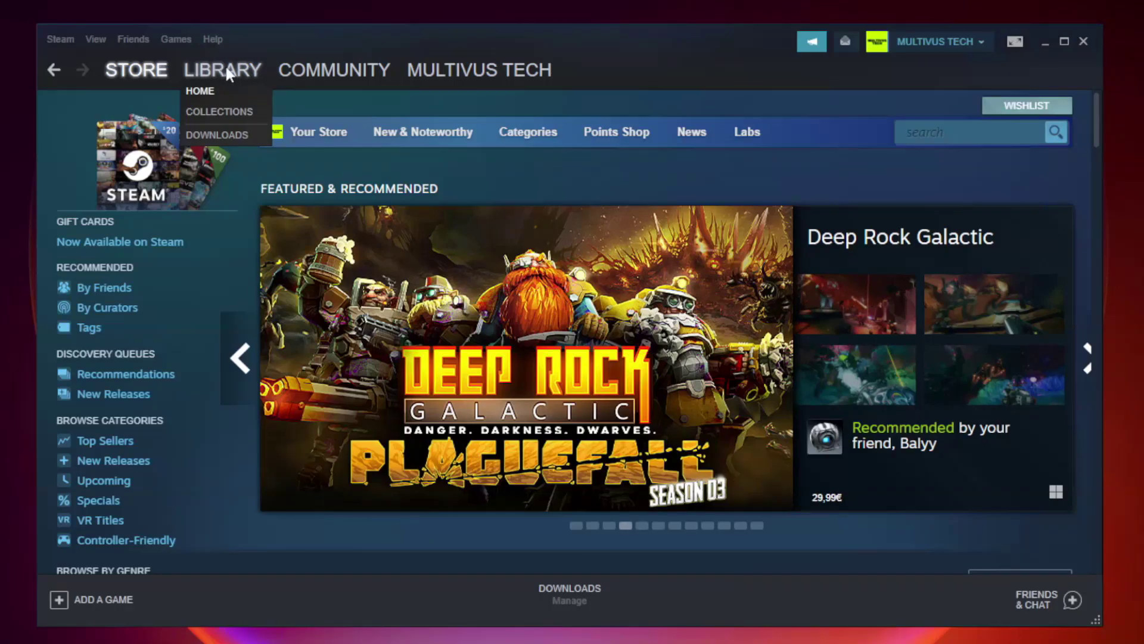
pyautogui.click(232, 76)
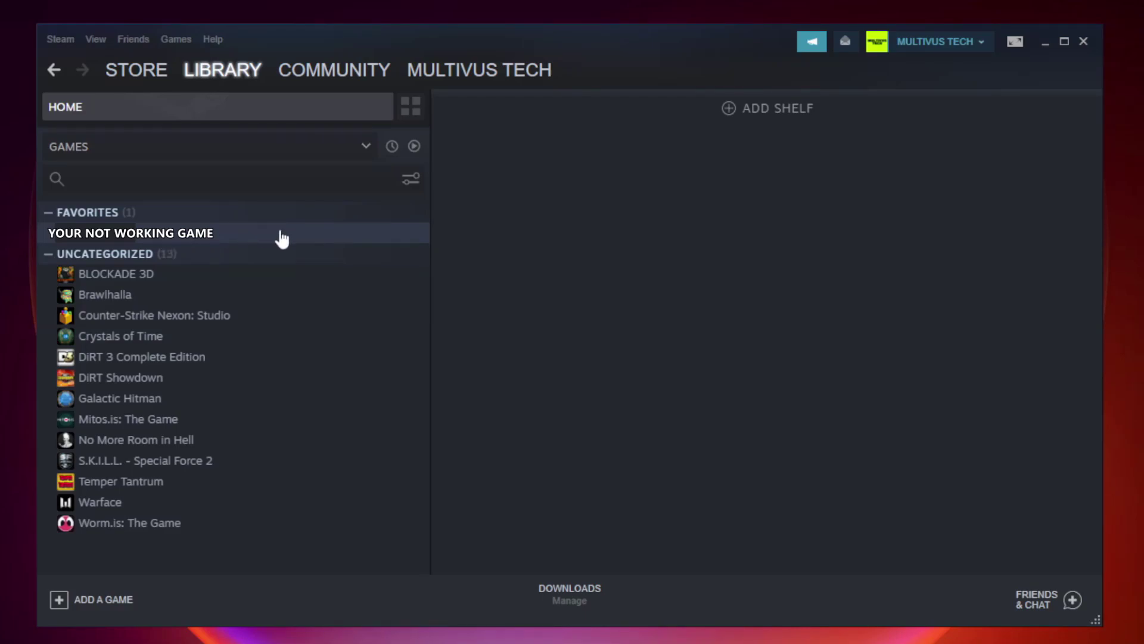
pyautogui.rightClick(248, 239)
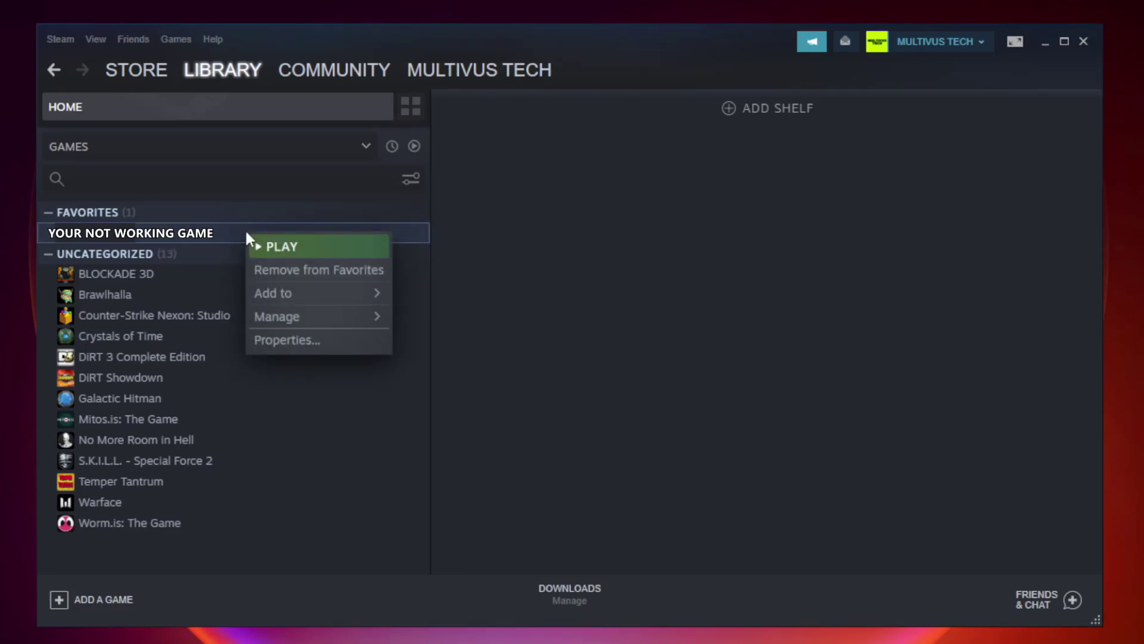
# Verify the integrity of the game's local files from its Properties.
pyautogui.click(316, 339)
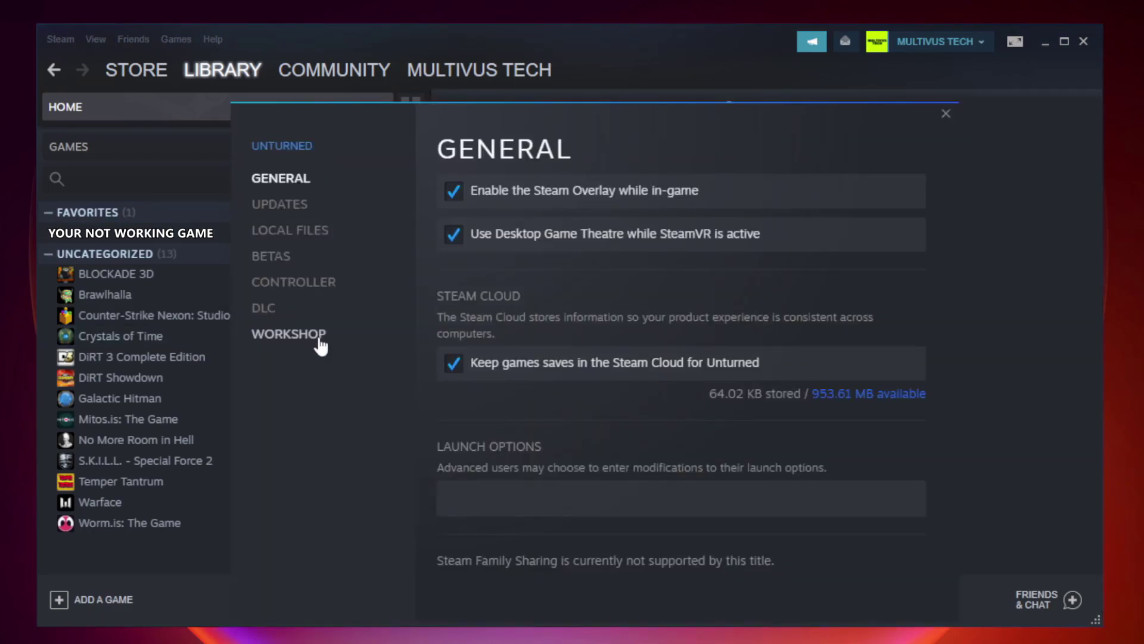
pyautogui.click(302, 238)
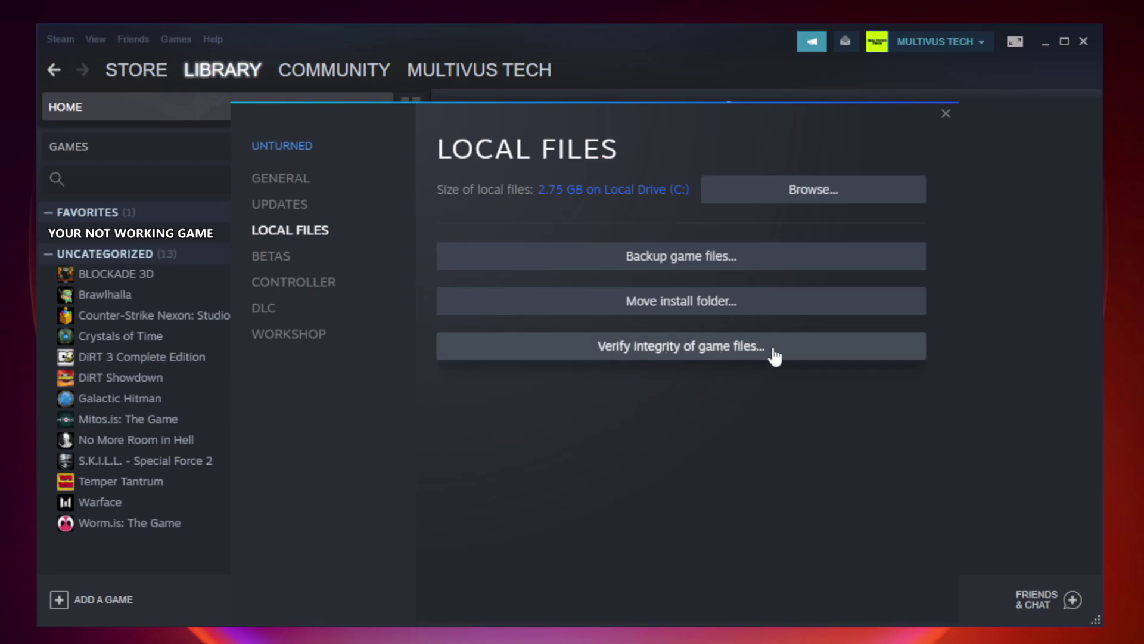
pyautogui.click(692, 349)
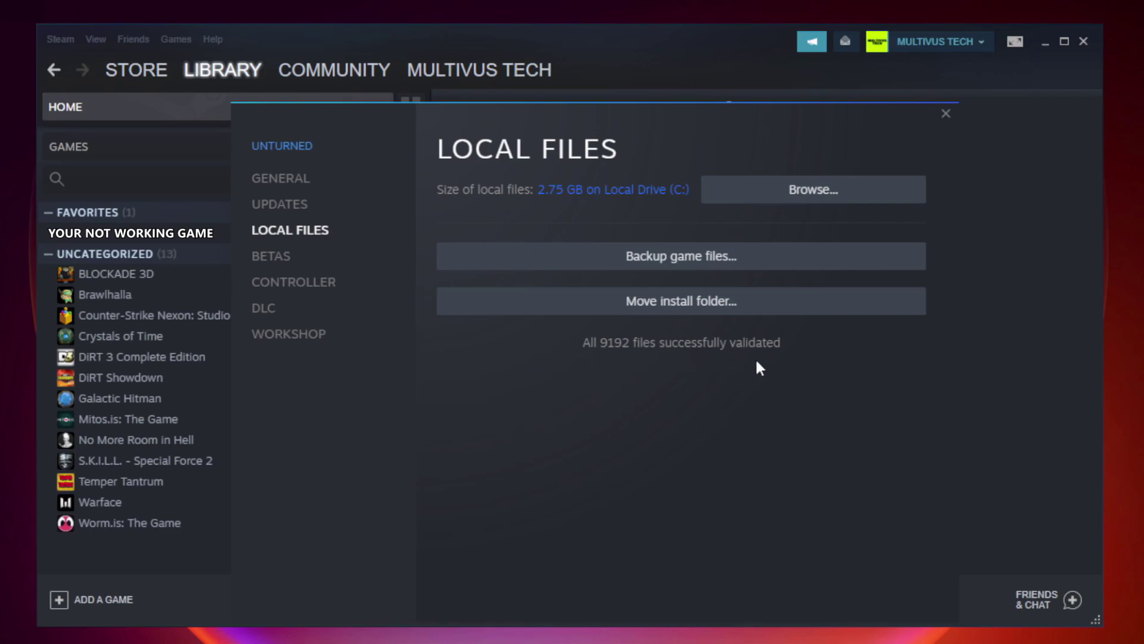
# Browse to the game's install folder and bring up the context menu for its shortcut.
pyautogui.click(818, 201)
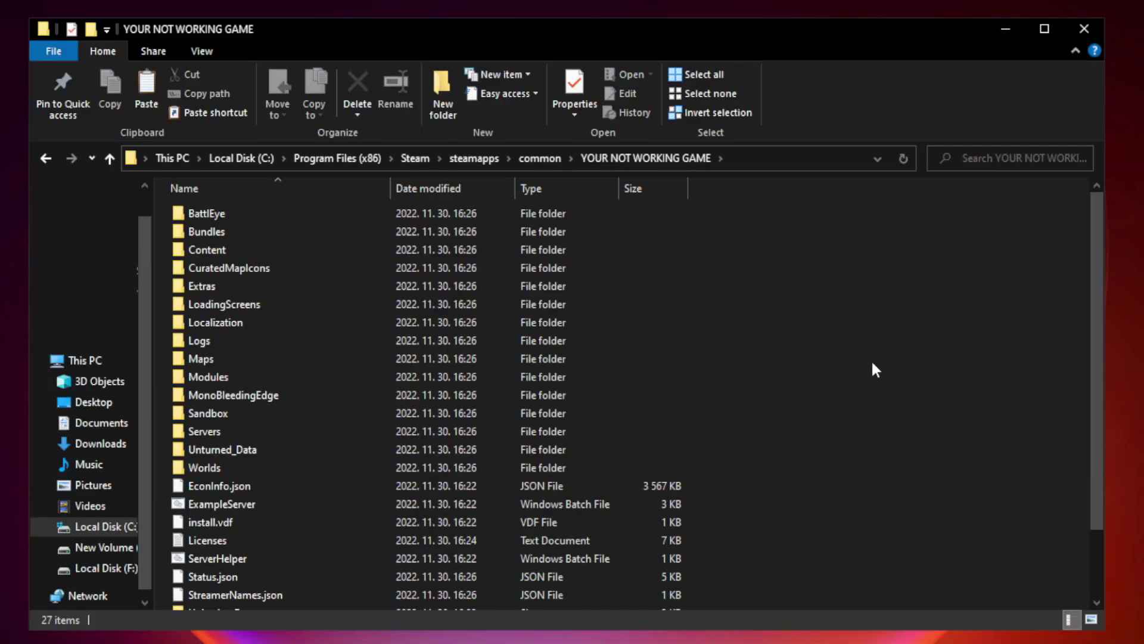
pyautogui.moveTo(1098, 312); pyautogui.dragTo(1099, 411)
pyautogui.click(455, 600)
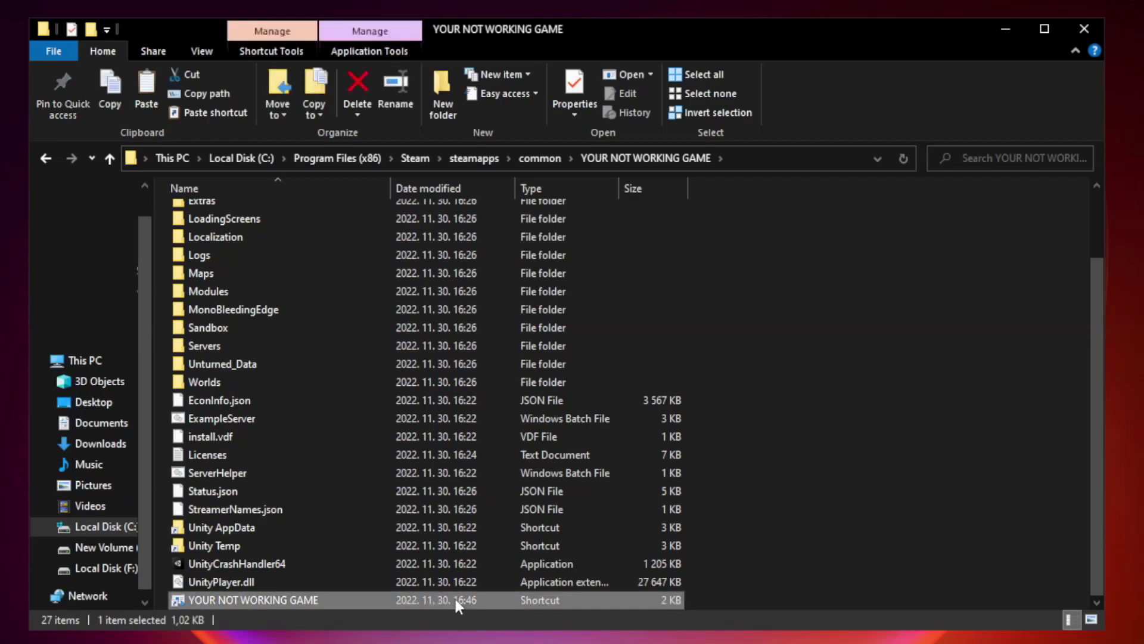
pyautogui.rightClick(387, 602)
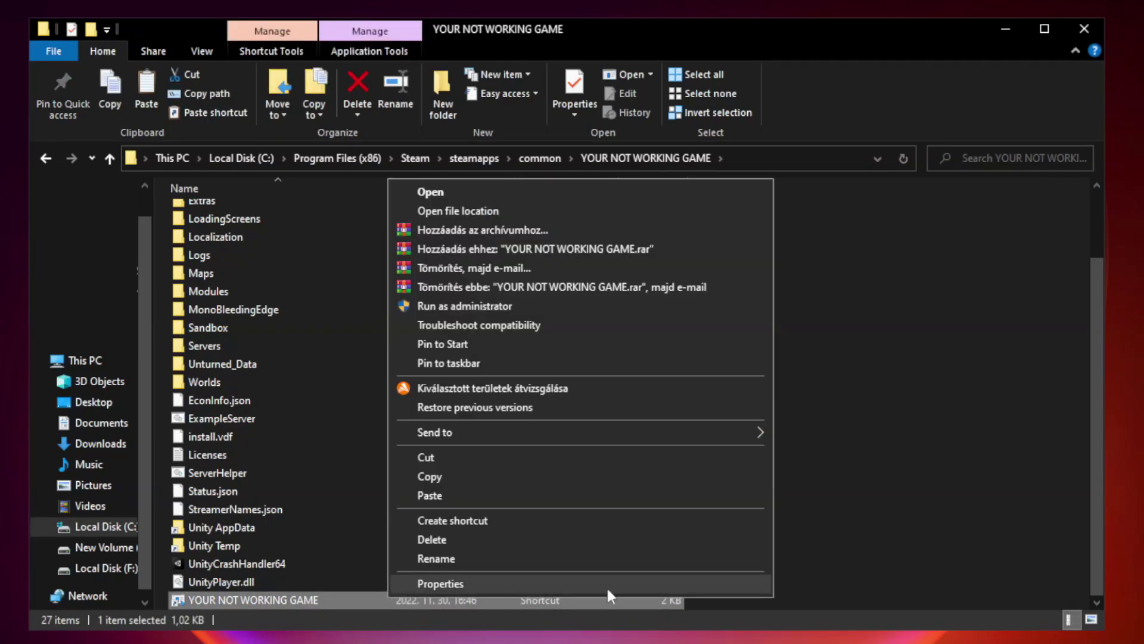
# Open the game shortcut's Properties and move the dialog higher on screen.
pyautogui.click(576, 584)
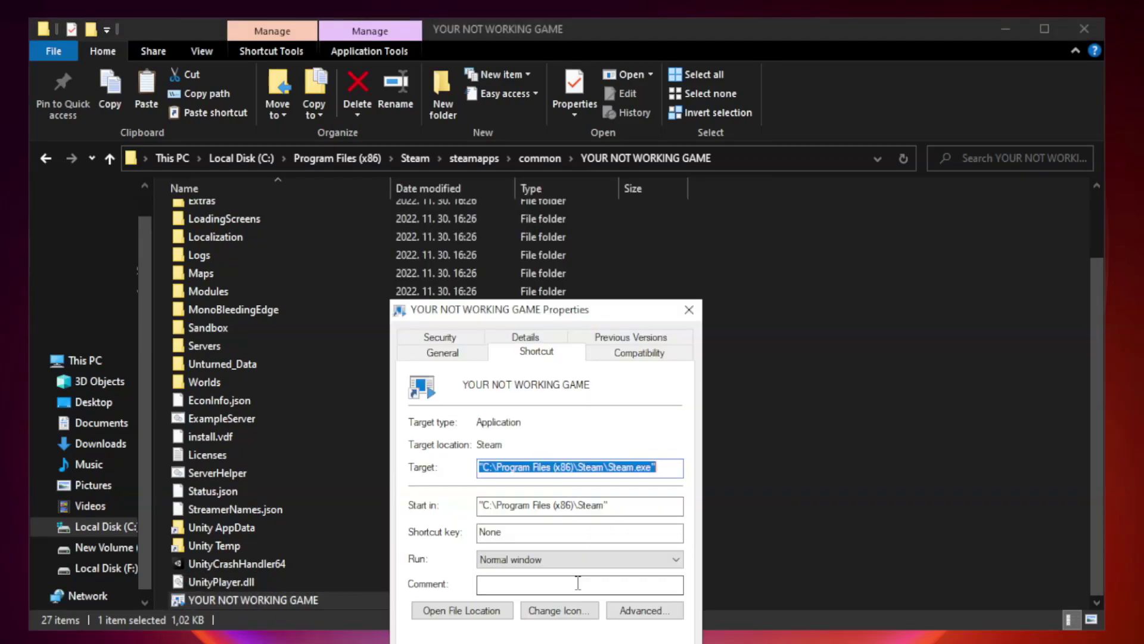
pyautogui.moveTo(569, 316); pyautogui.dragTo(568, 131)
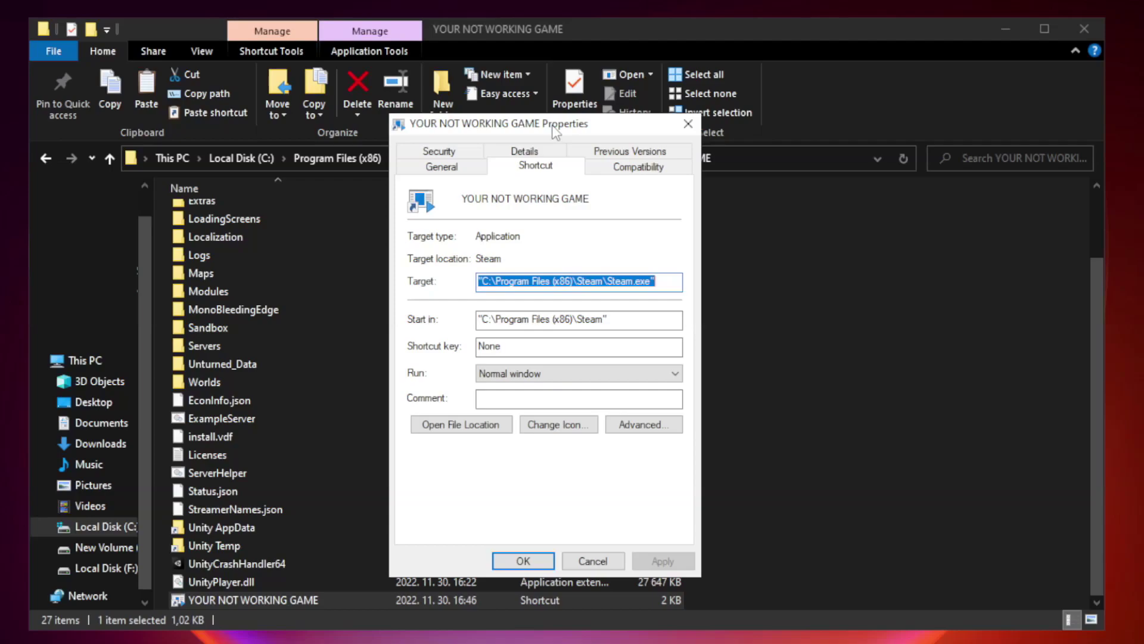
# Set the shortcut to Windows 8 compatibility mode, fullscreen optimizations off, run as administrator, and apply.
pyautogui.click(637, 169)
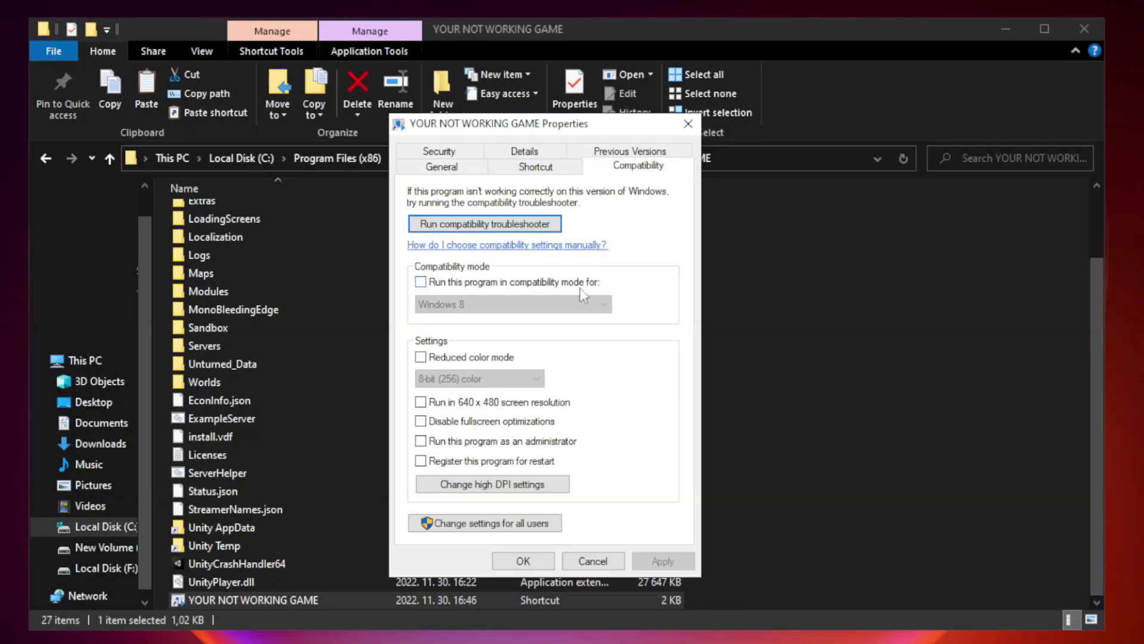
pyautogui.click(456, 285)
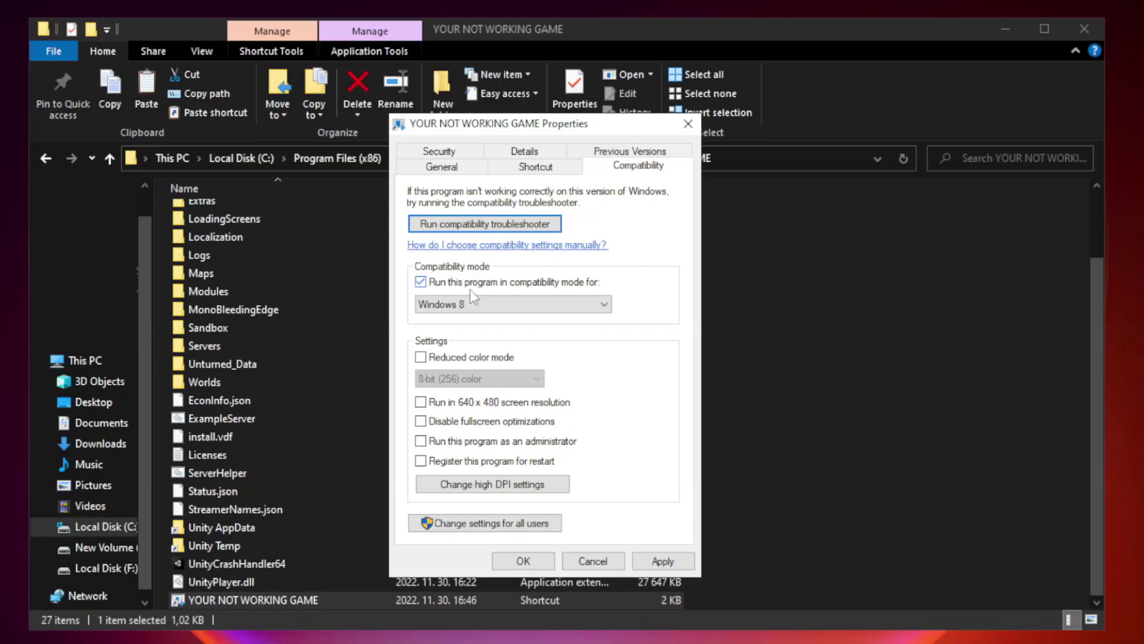
pyautogui.click(510, 306)
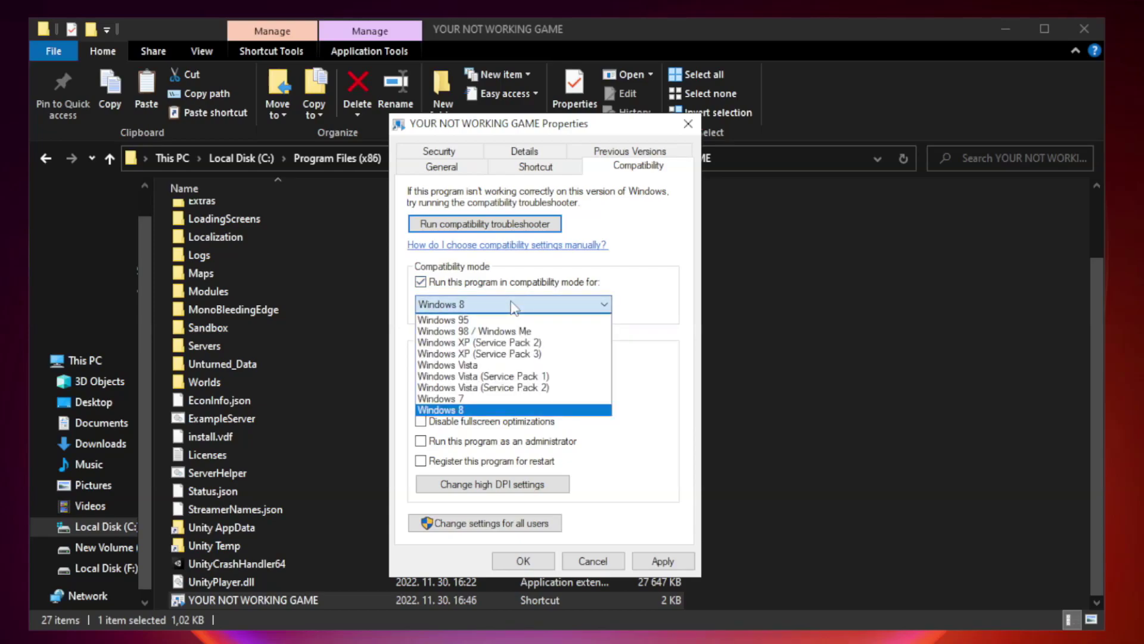
pyautogui.click(485, 410)
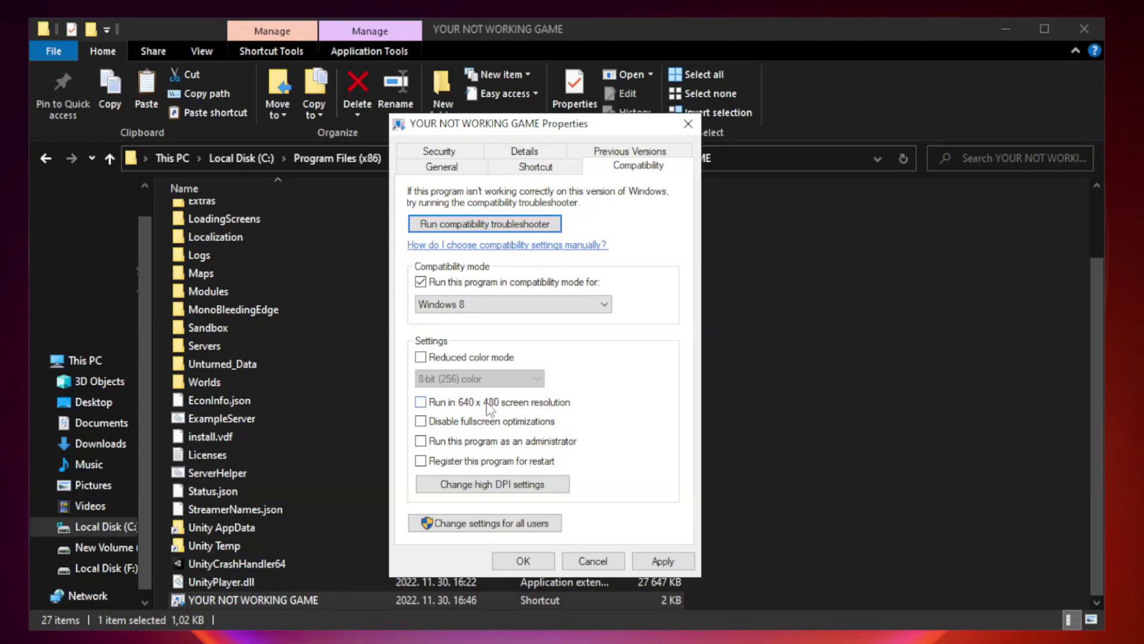
pyautogui.click(448, 423)
pyautogui.click(450, 444)
pyautogui.click(663, 562)
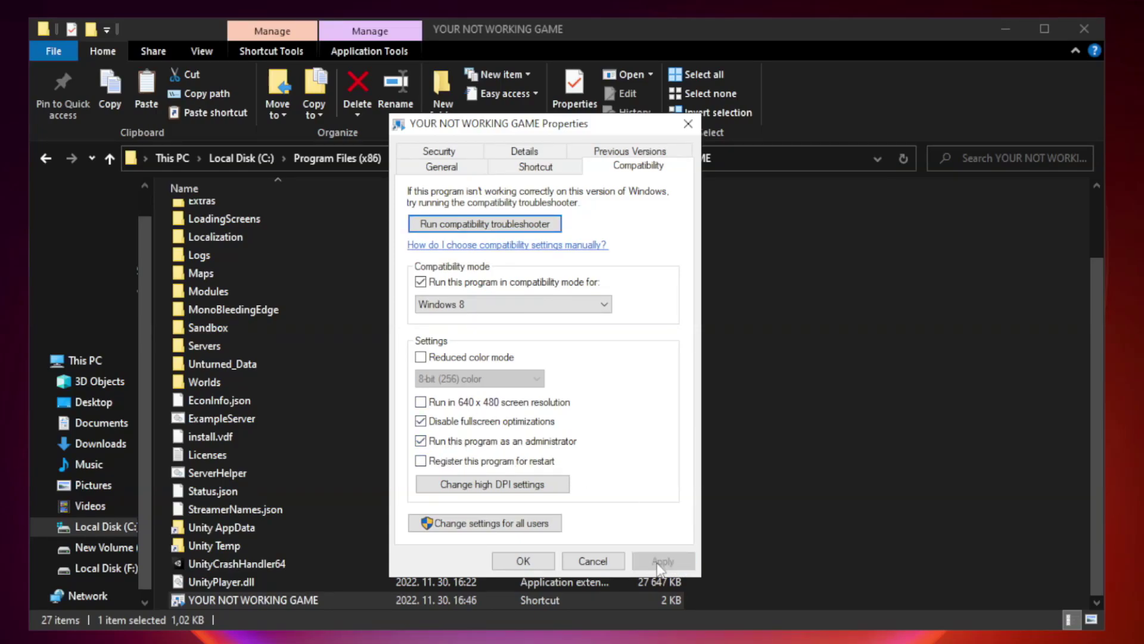
pyautogui.click(522, 561)
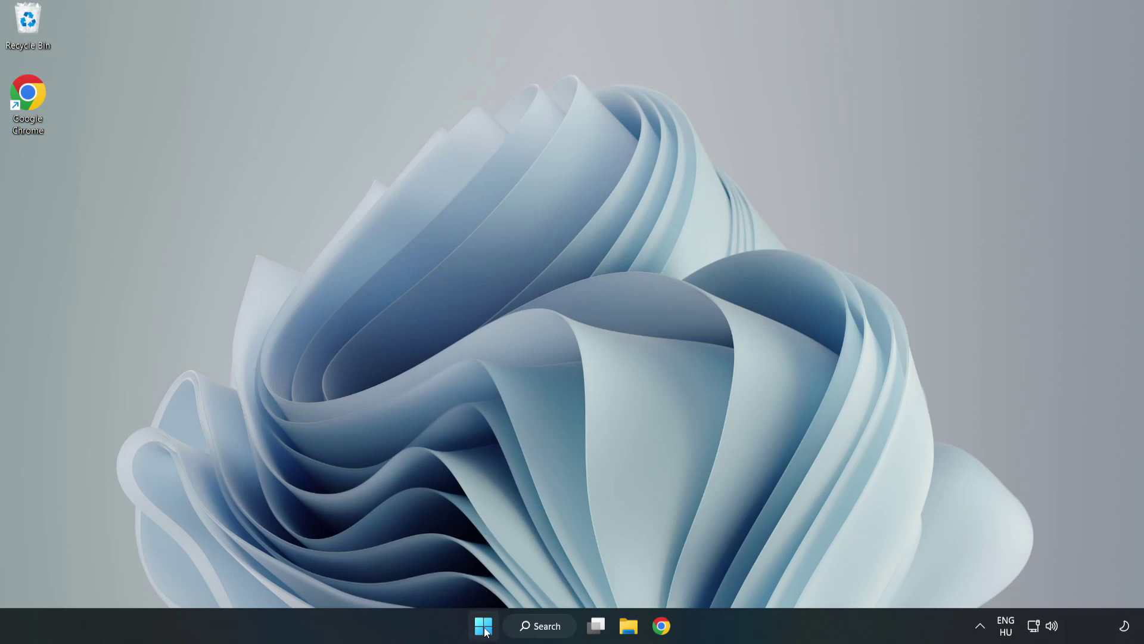
# Launch Task Manager from the Start button's quick-link menu.
pyautogui.rightClick(486, 630)
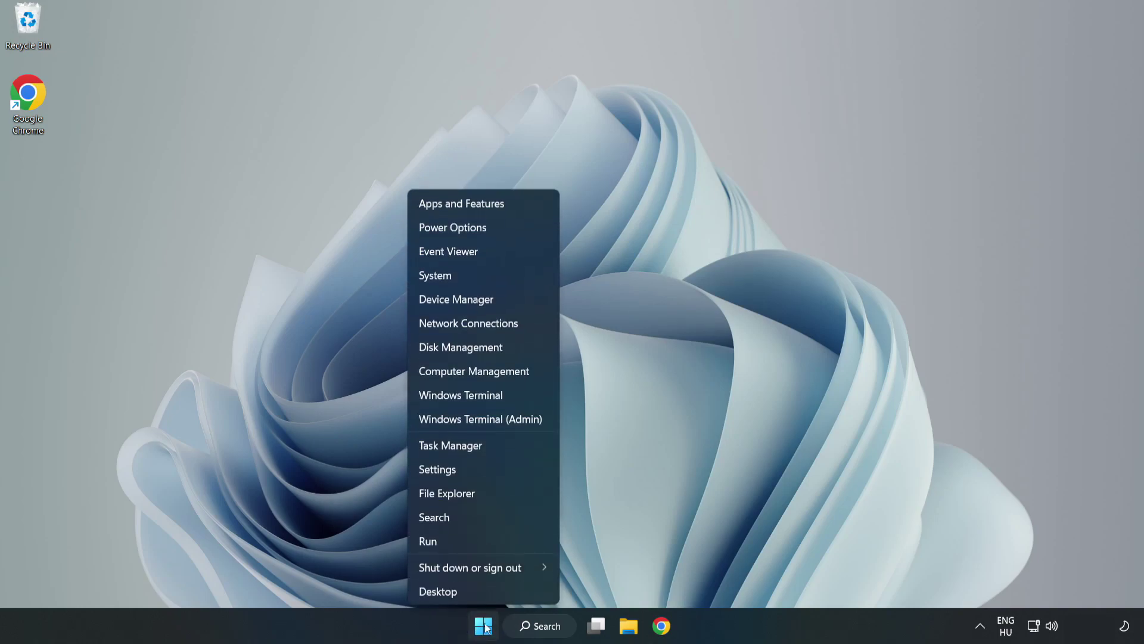
pyautogui.click(481, 445)
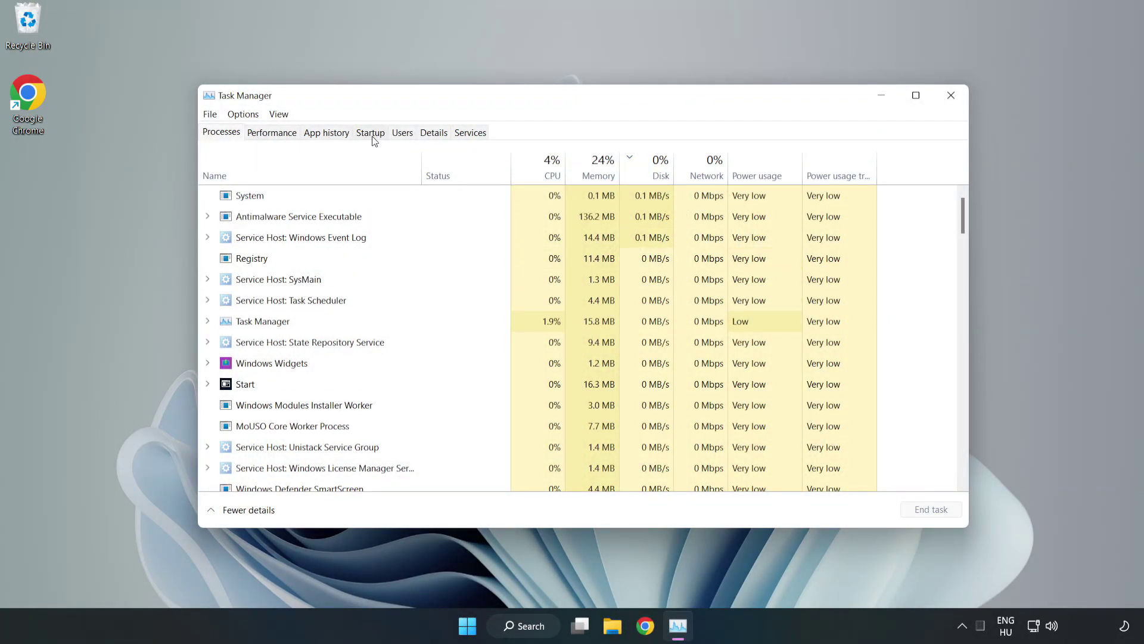
# Disable Cortana, Microsoft Edge, Microsoft Teams and Phone Link as startup apps.
pyautogui.click(371, 133)
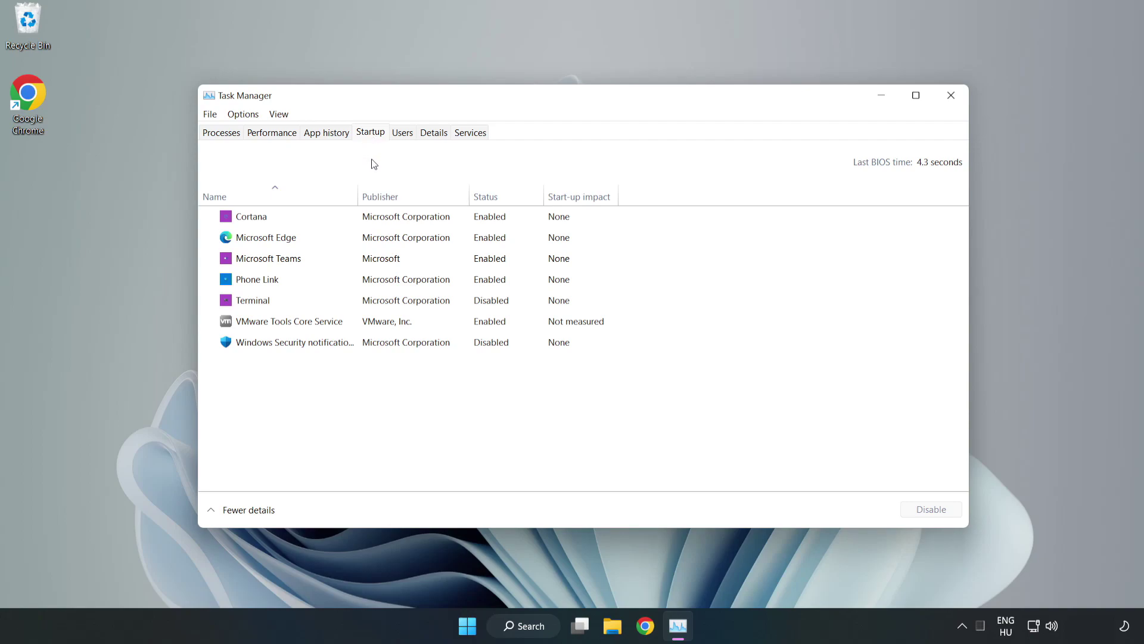
pyautogui.click(925, 510)
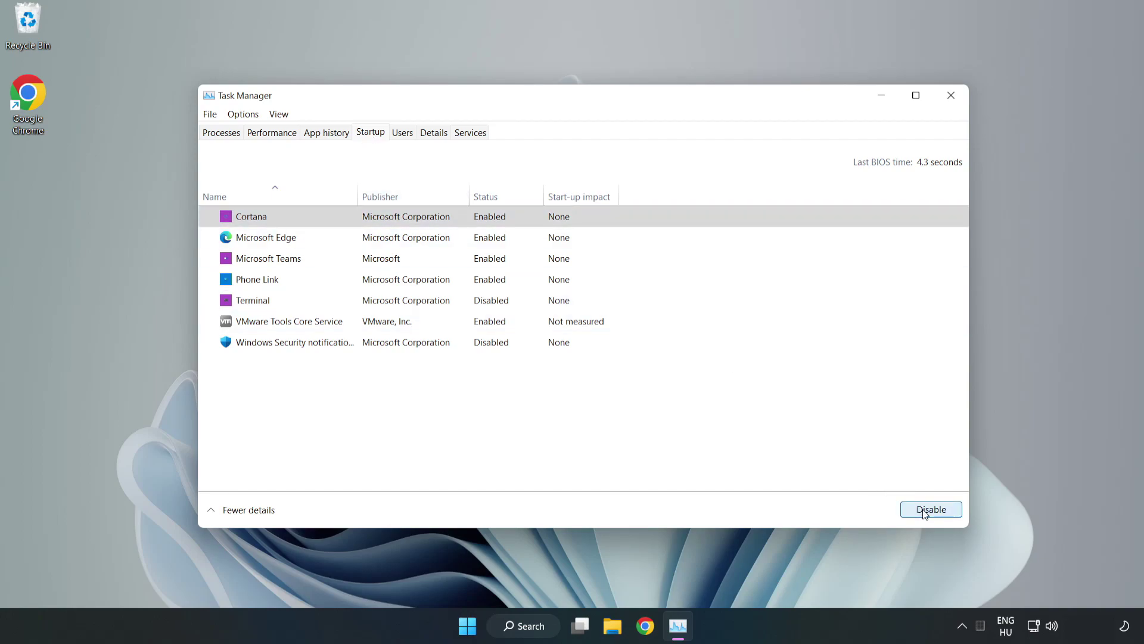
pyautogui.click(494, 236)
pyautogui.click(930, 510)
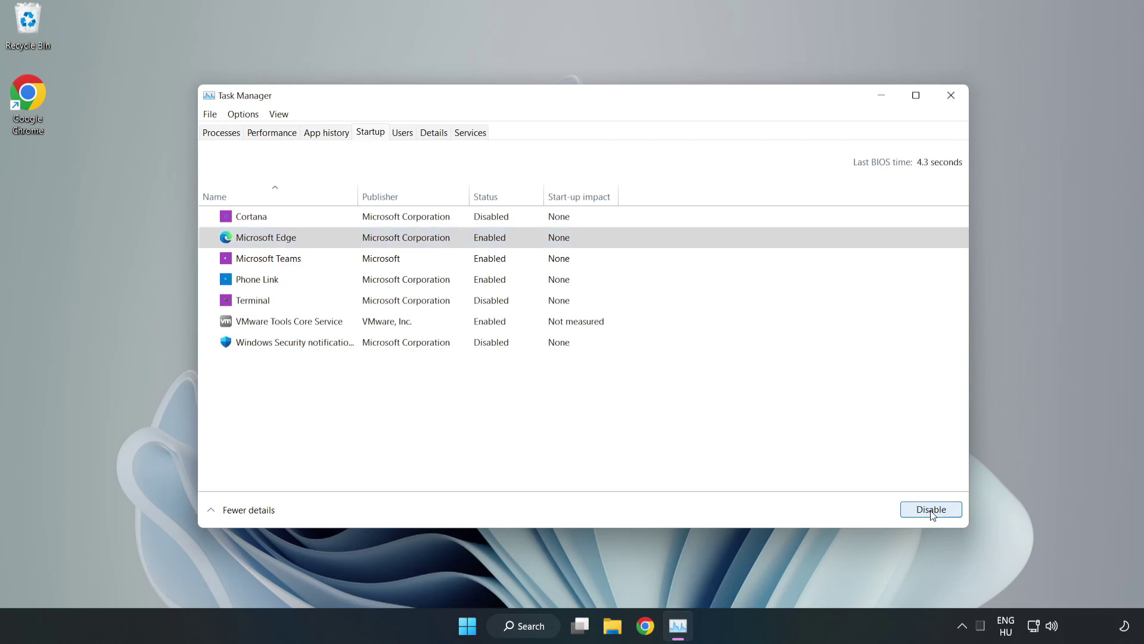
pyautogui.click(405, 262)
pyautogui.click(929, 509)
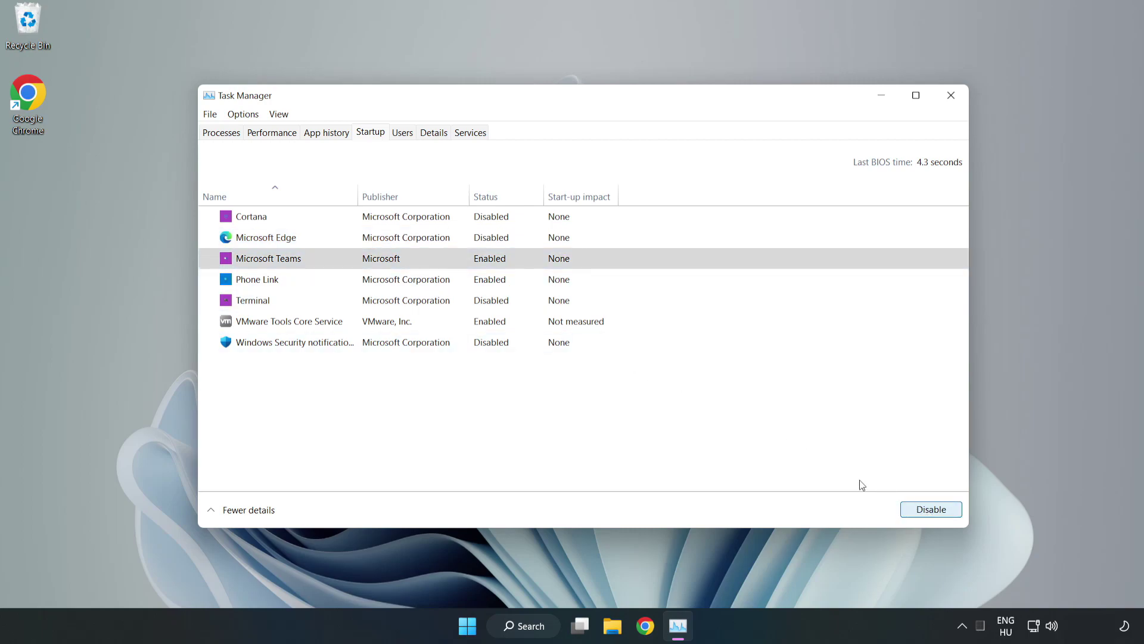
pyautogui.click(382, 283)
pyautogui.click(909, 510)
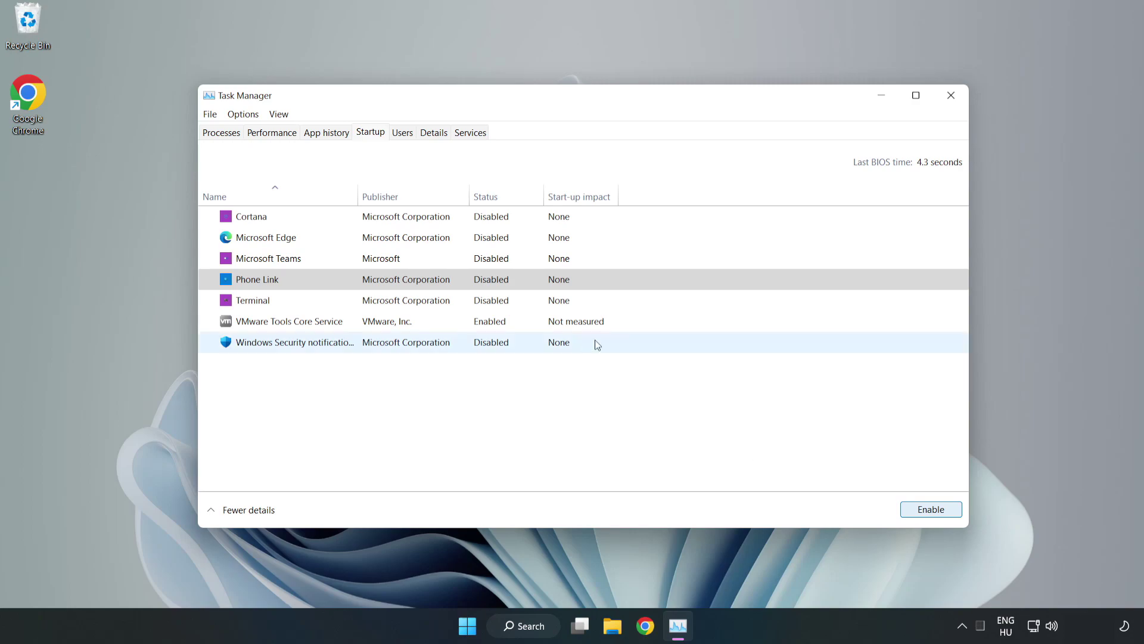
# Close Task Manager and launch Windows Security by searching for 'security'.
pyautogui.click(951, 95)
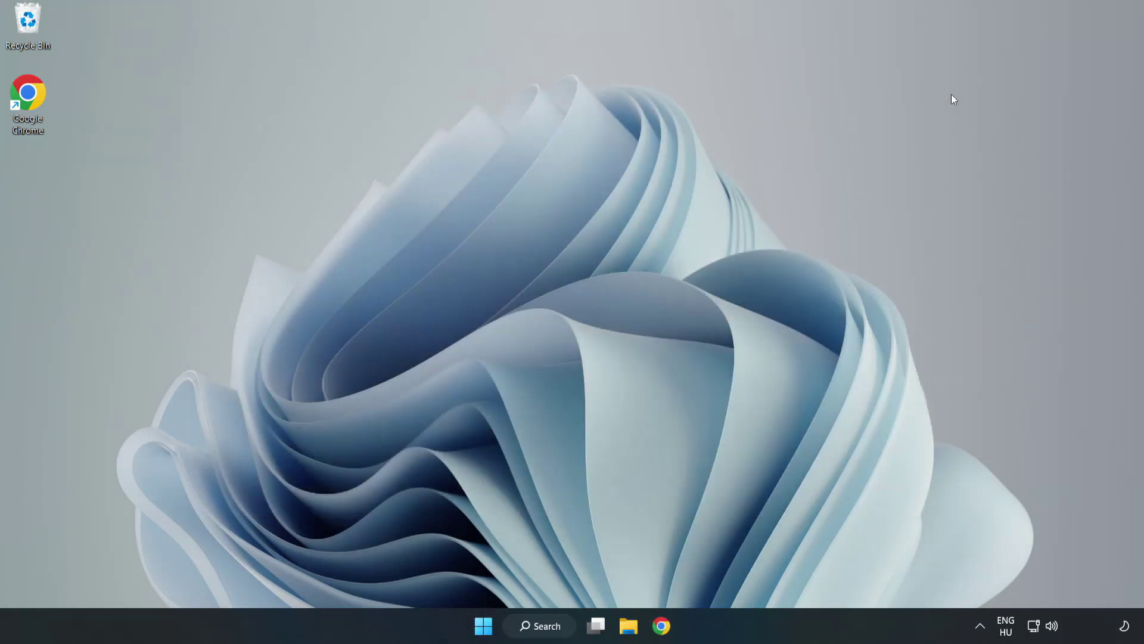
pyautogui.click(551, 631)
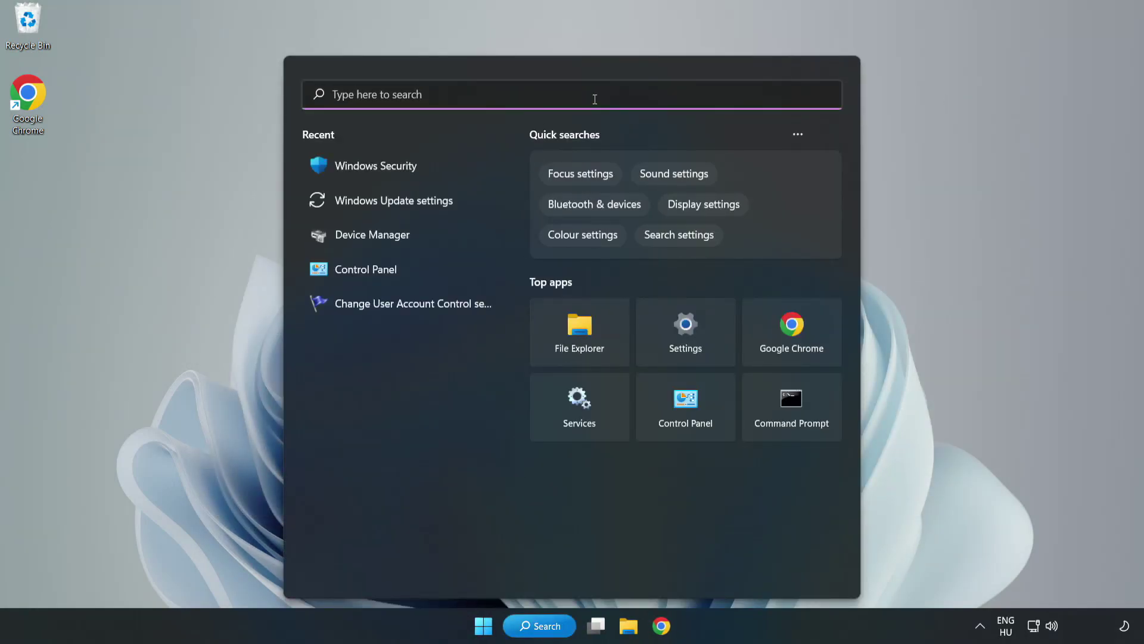
pyautogui.write('sec')
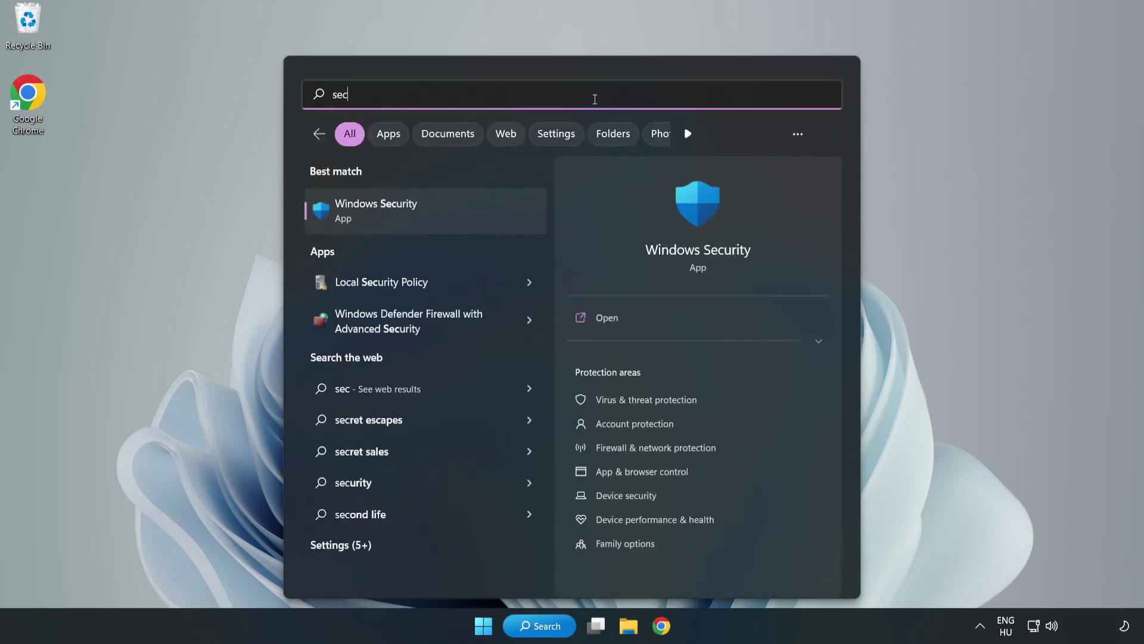
pyautogui.write('urity')
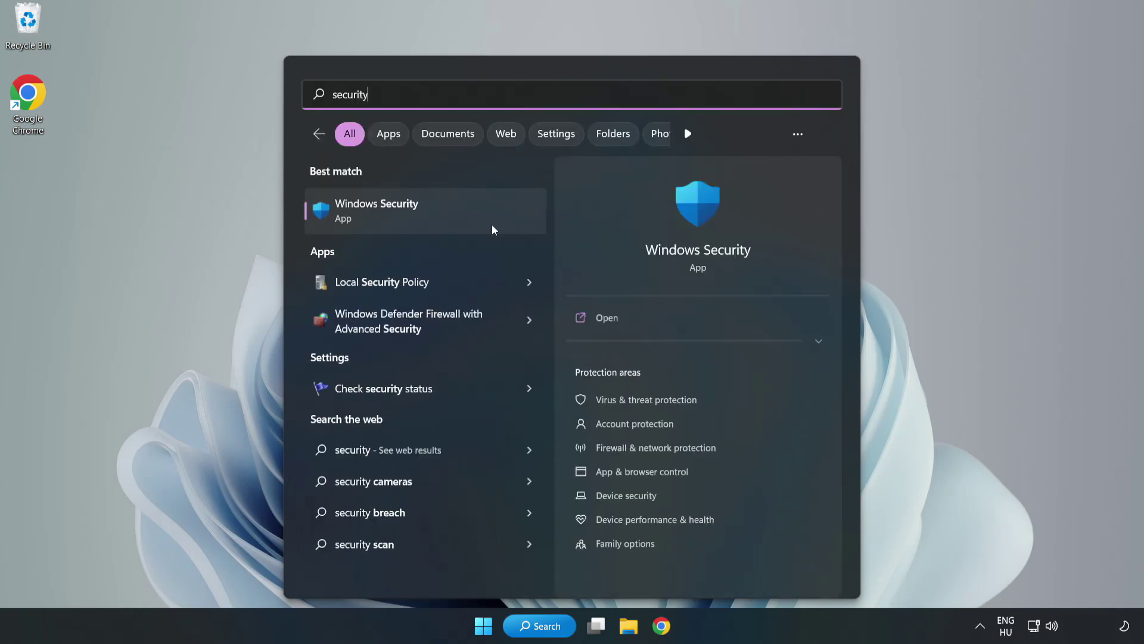
pyautogui.click(416, 219)
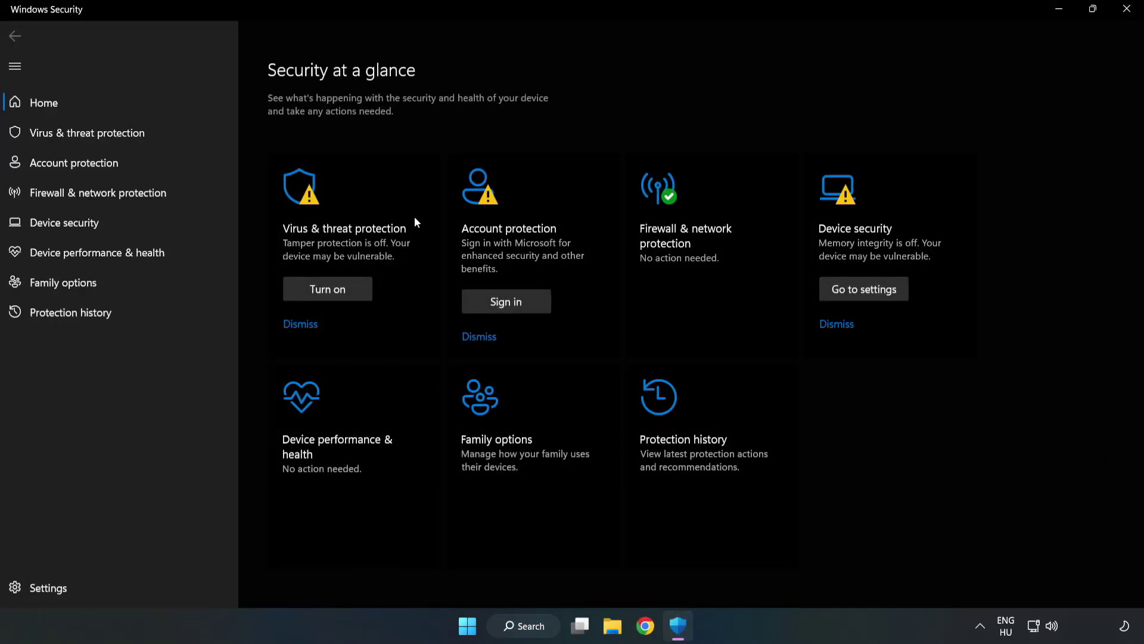
# Go through Virus & threat protection settings to the Defender Exclusions page.
pyautogui.click(74, 137)
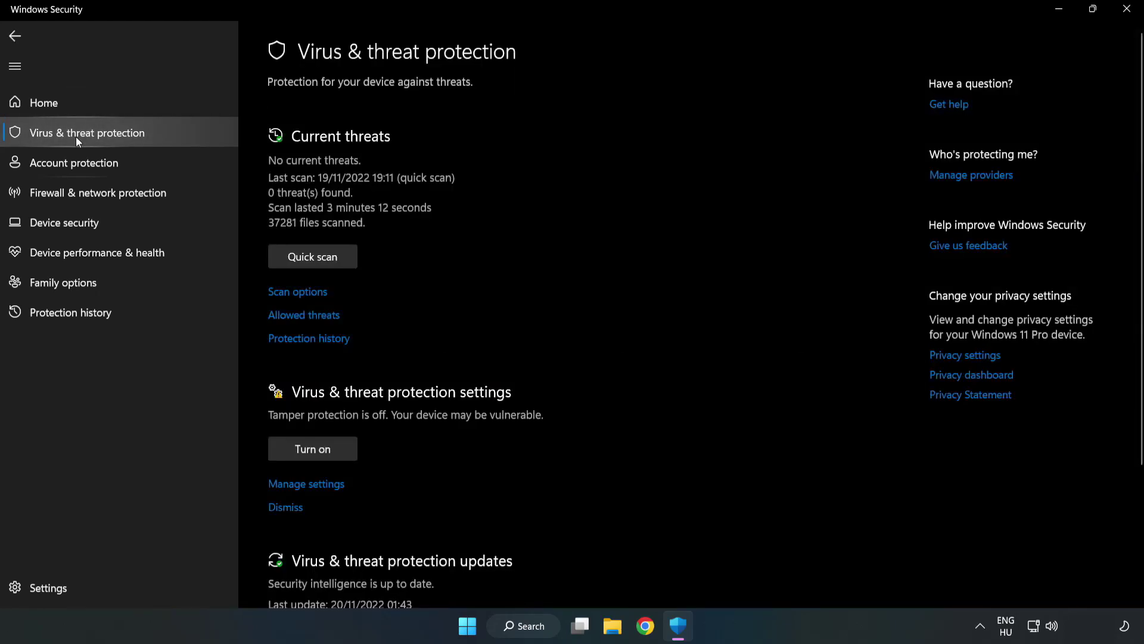
pyautogui.scroll(-2, 596, 232)
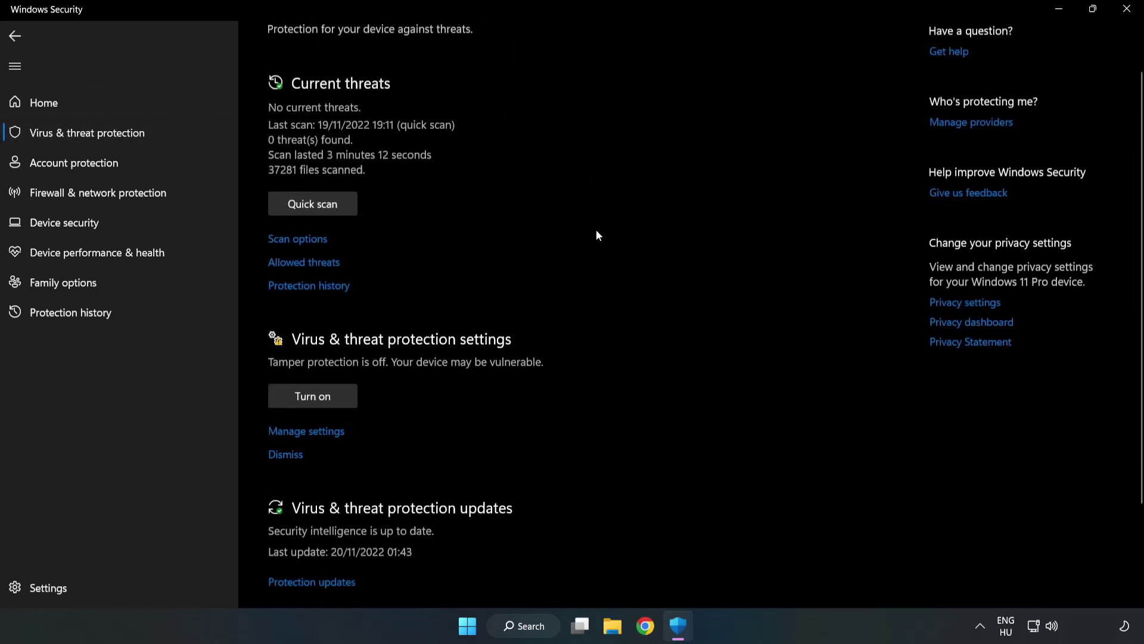
pyautogui.scroll(-3, 598, 234)
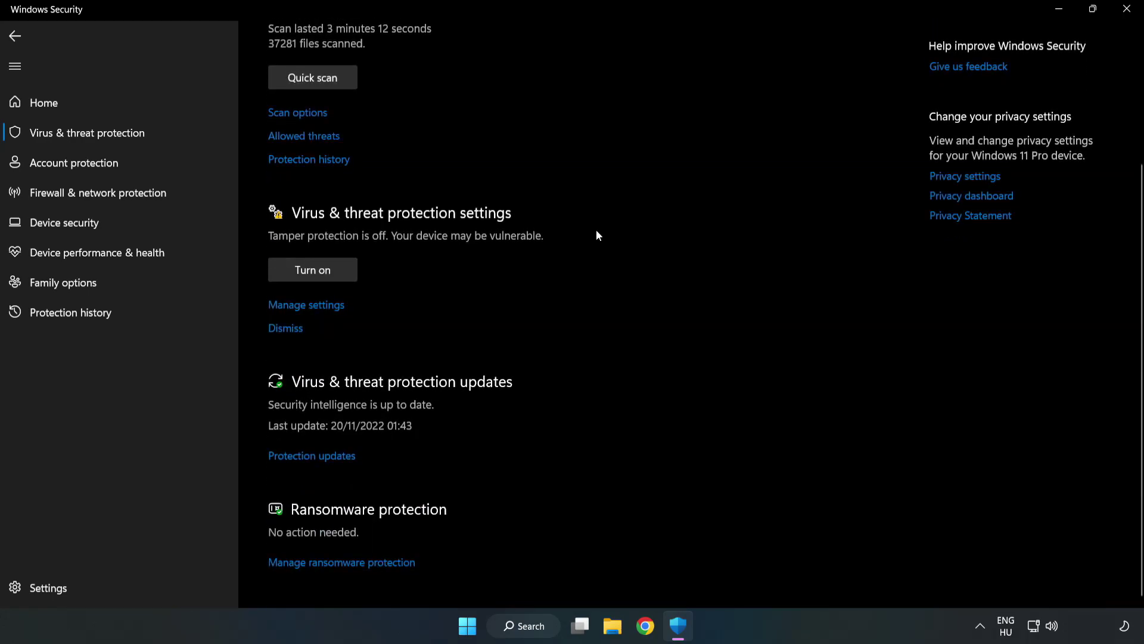
pyautogui.click(298, 306)
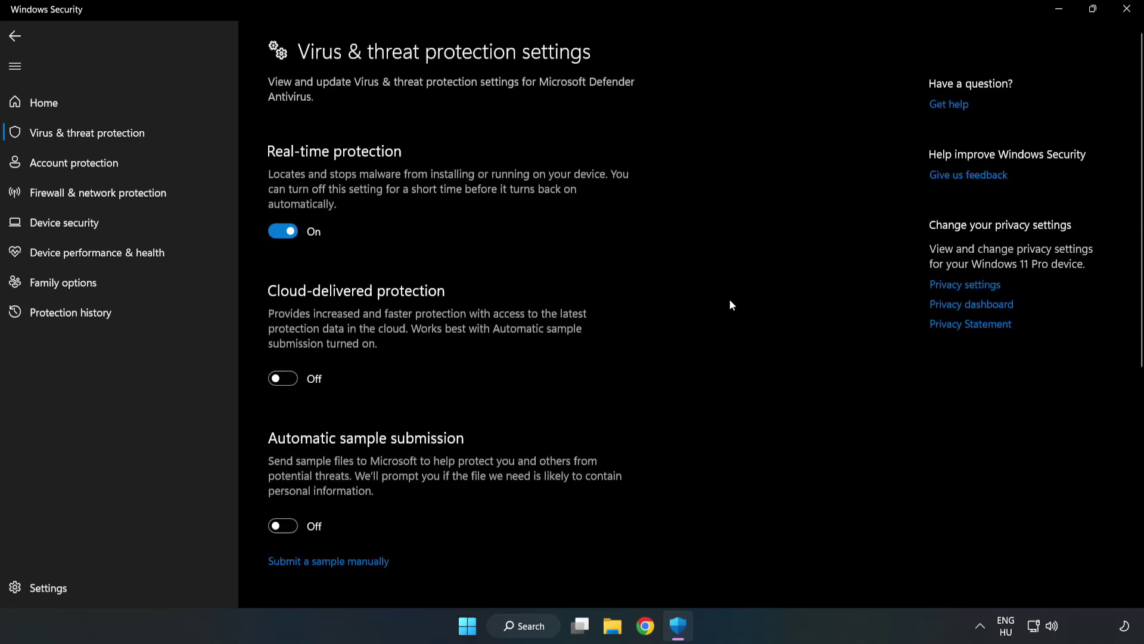
pyautogui.scroll(-7, 729, 300)
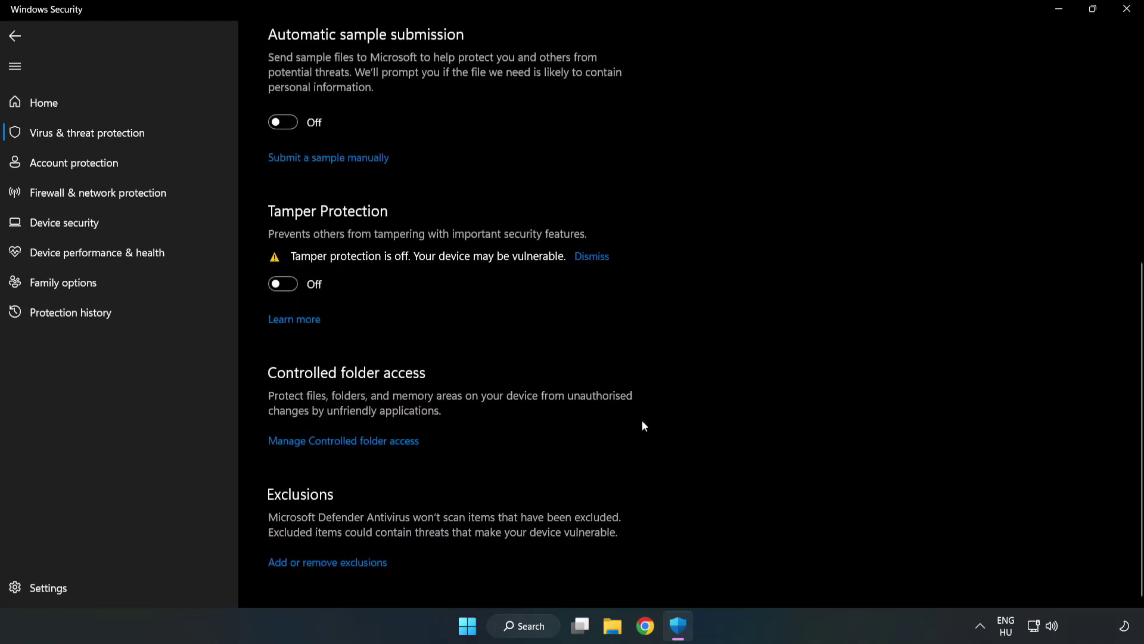
pyautogui.click(310, 562)
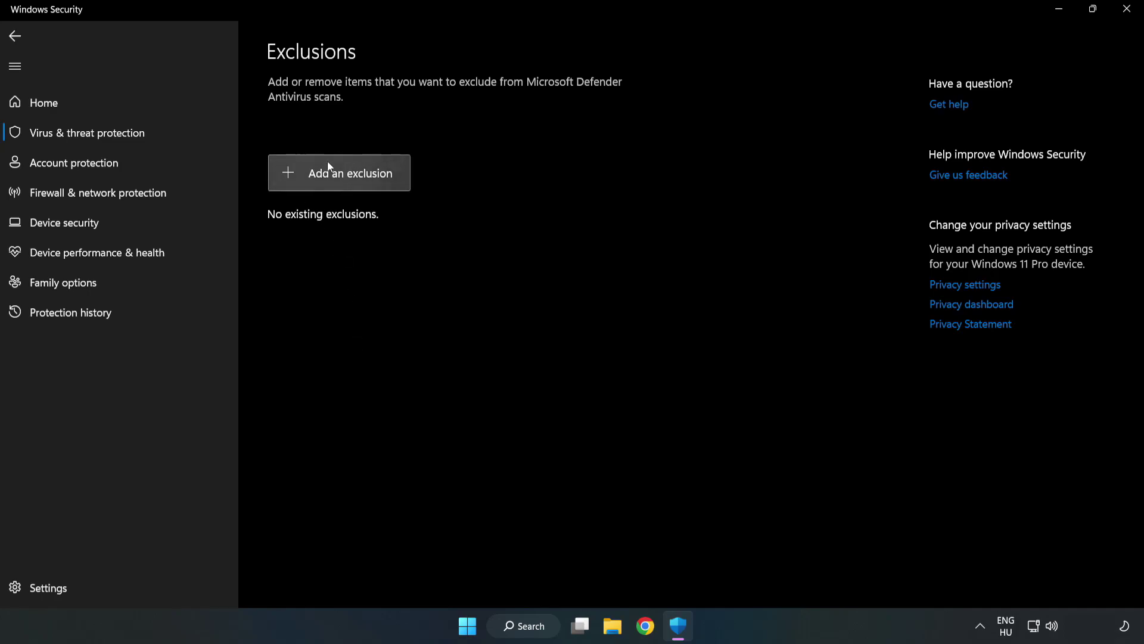
# Add a file exclusion for the shortcut in C:\Program Files (x86)\NOT WORKING APP, which resolves to chrome.exe.
pyautogui.click(350, 179)
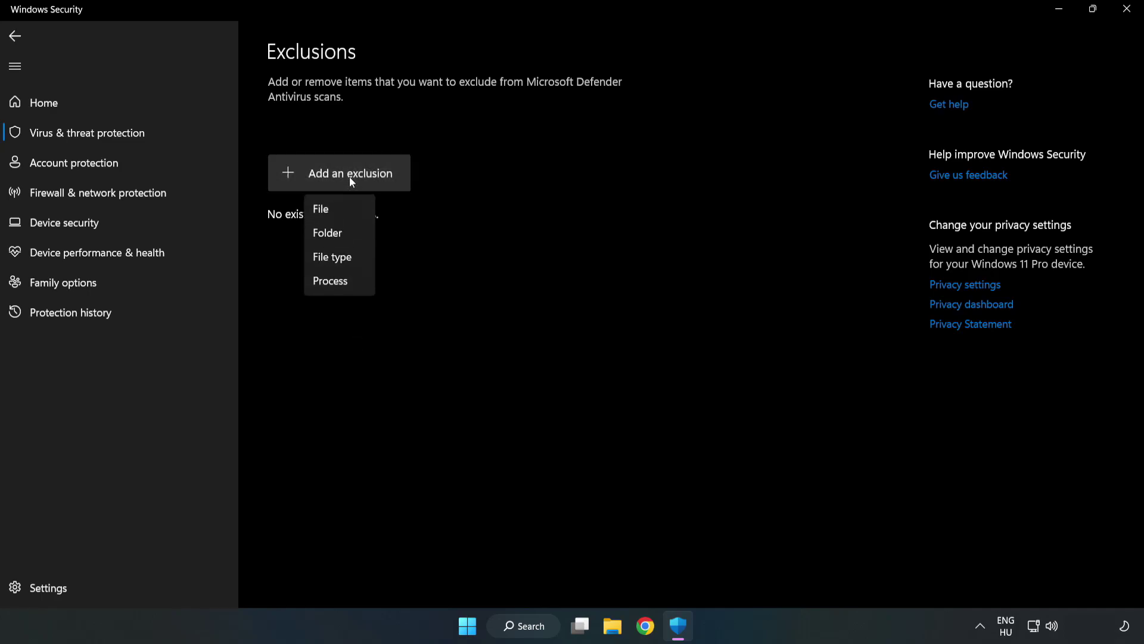
pyautogui.click(327, 210)
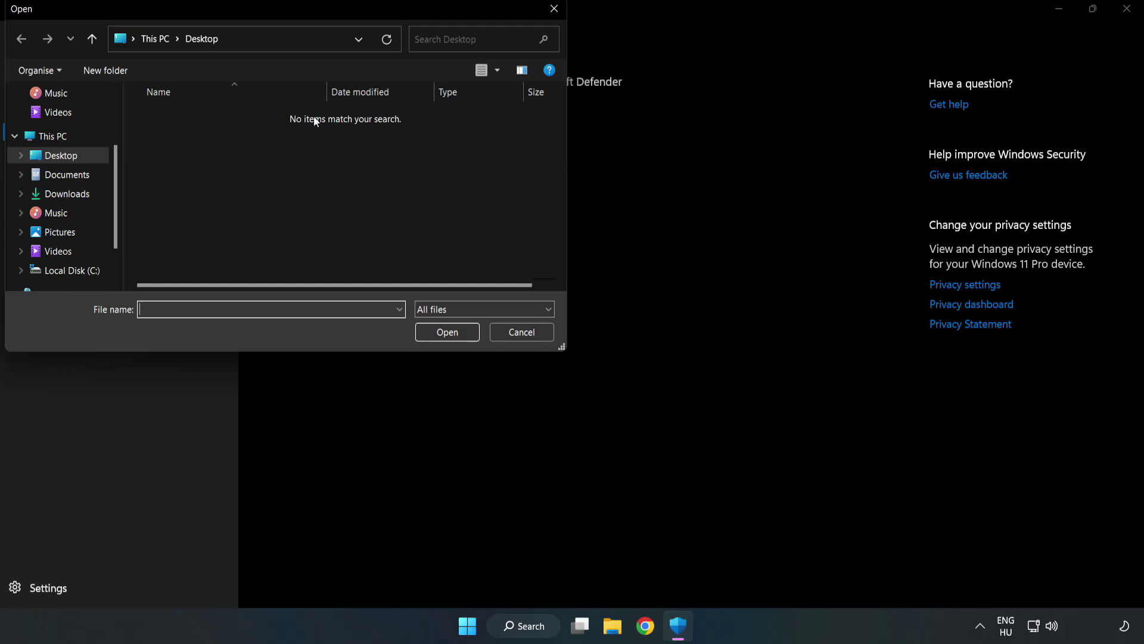
pyautogui.moveTo(306, 11); pyautogui.dragTo(526, 126)
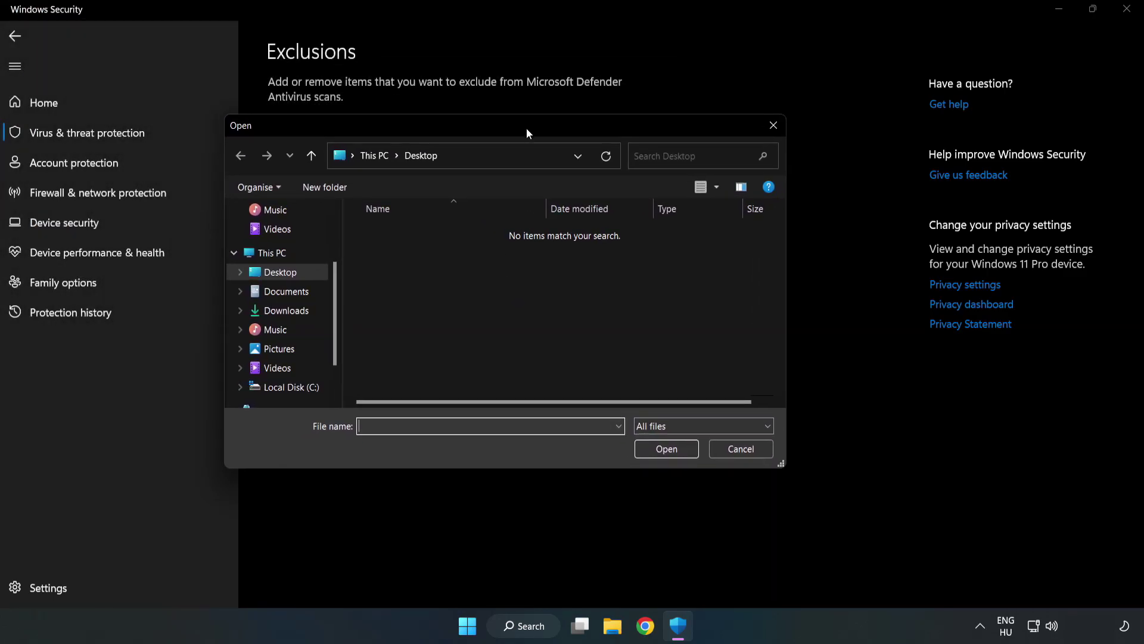
pyautogui.click(292, 387)
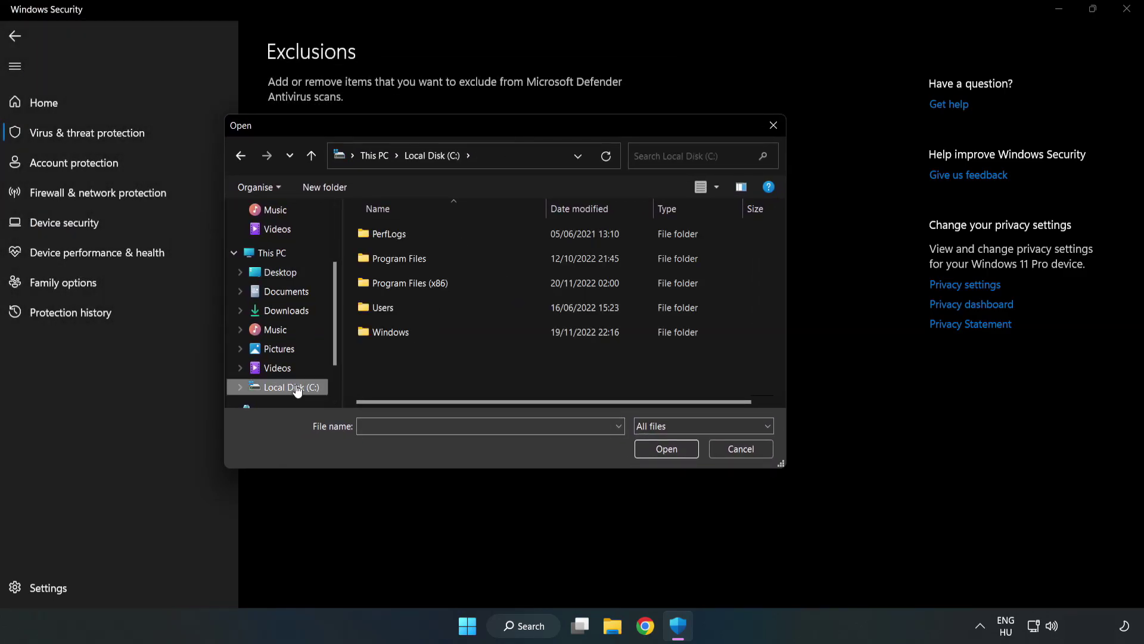
pyautogui.doubleClick(450, 284)
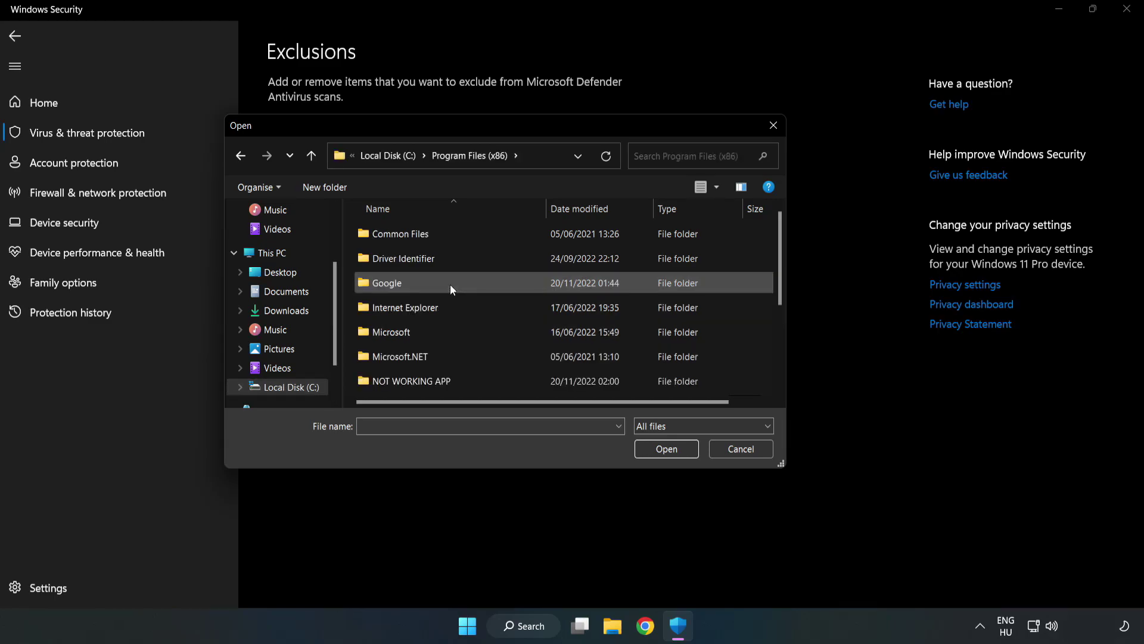
pyautogui.doubleClick(449, 380)
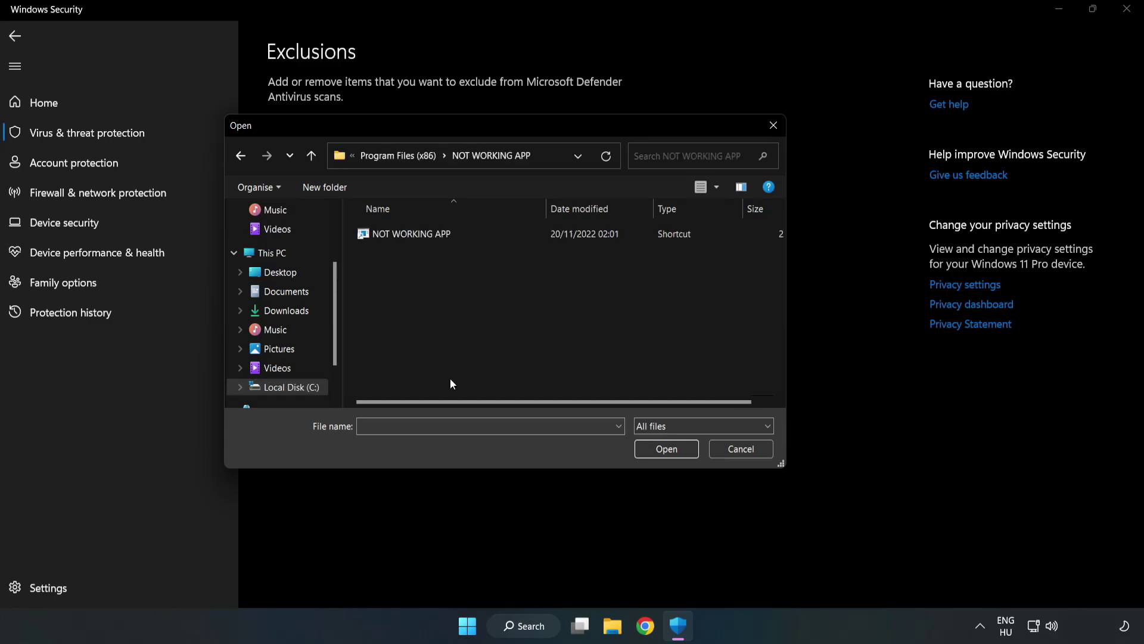
pyautogui.click(402, 233)
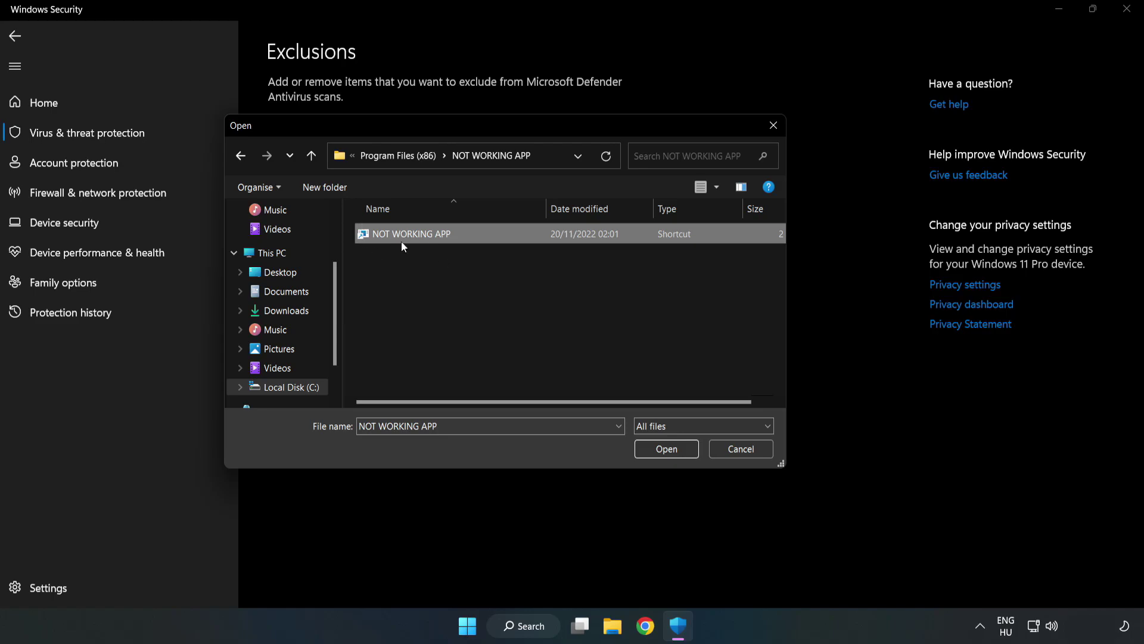
pyautogui.click(666, 450)
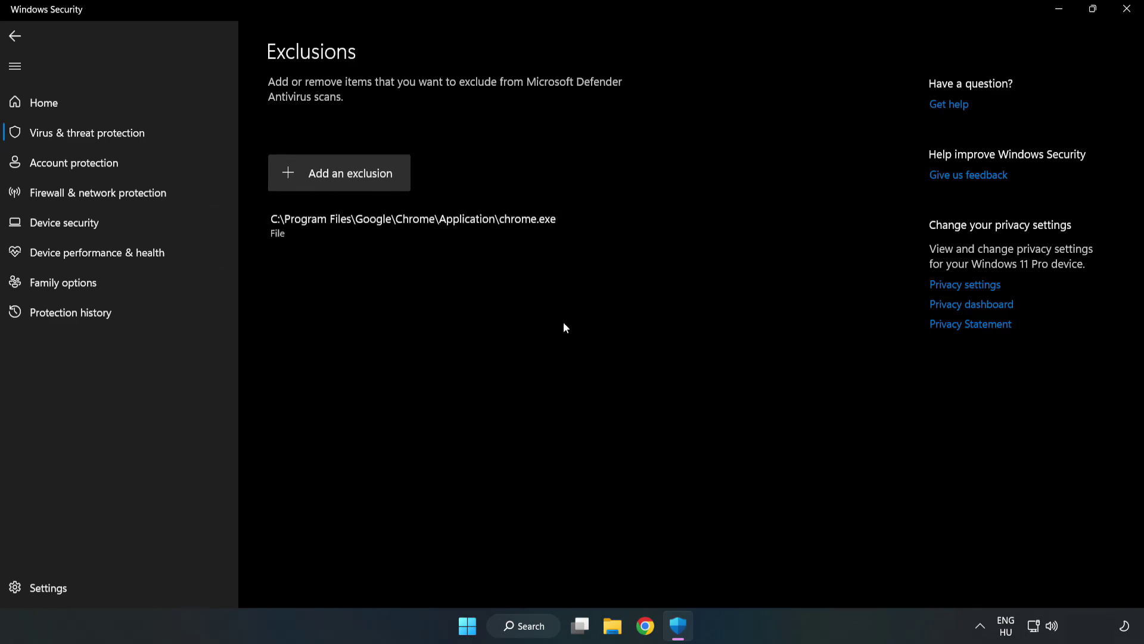
# Close Windows Security and show the Start menu's restart and shut down choices.
pyautogui.click(1126, 16)
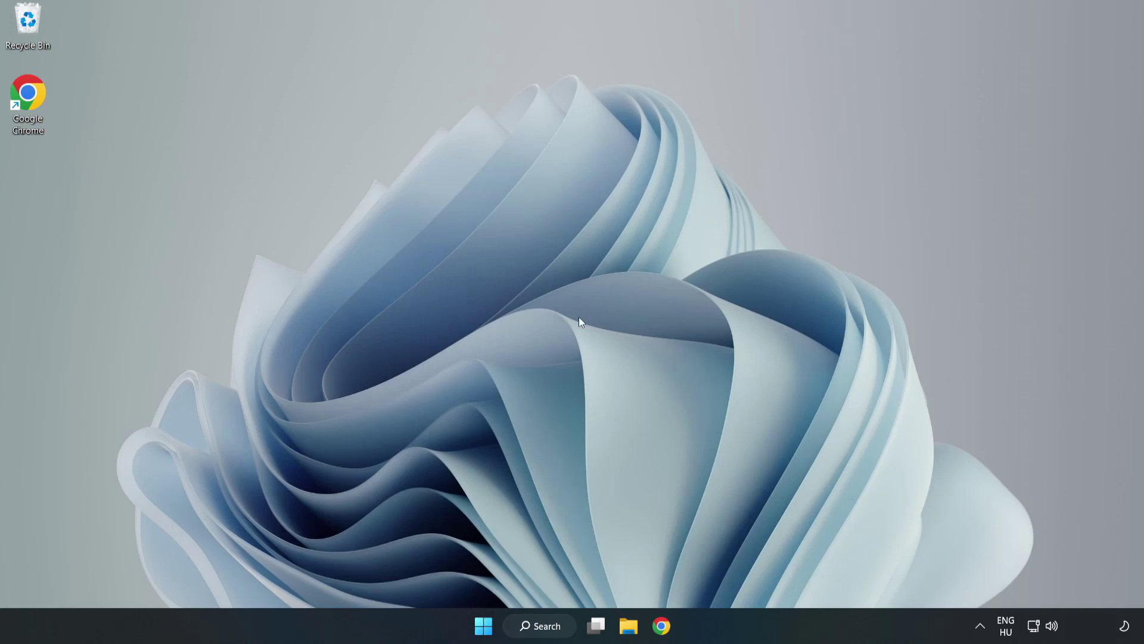
pyautogui.click(484, 625)
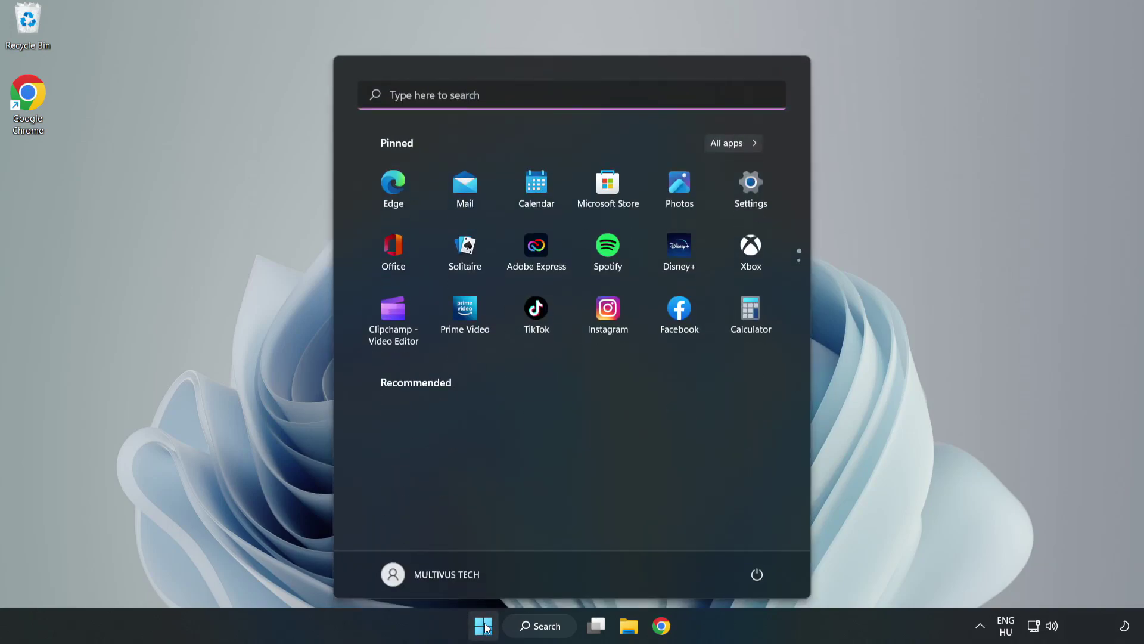
pyautogui.click(757, 574)
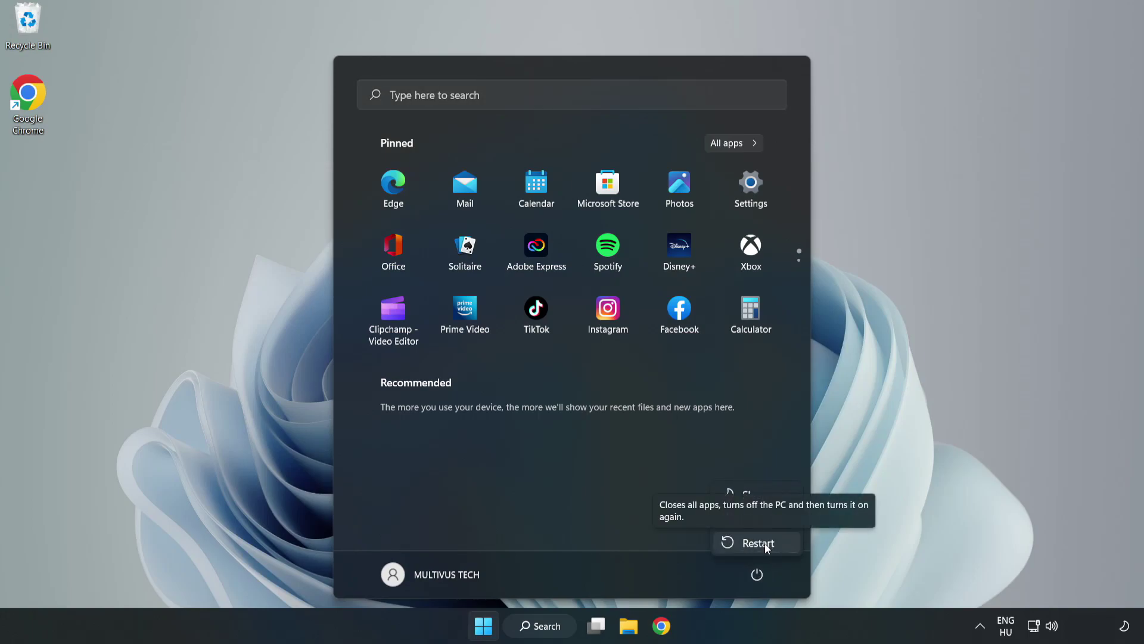